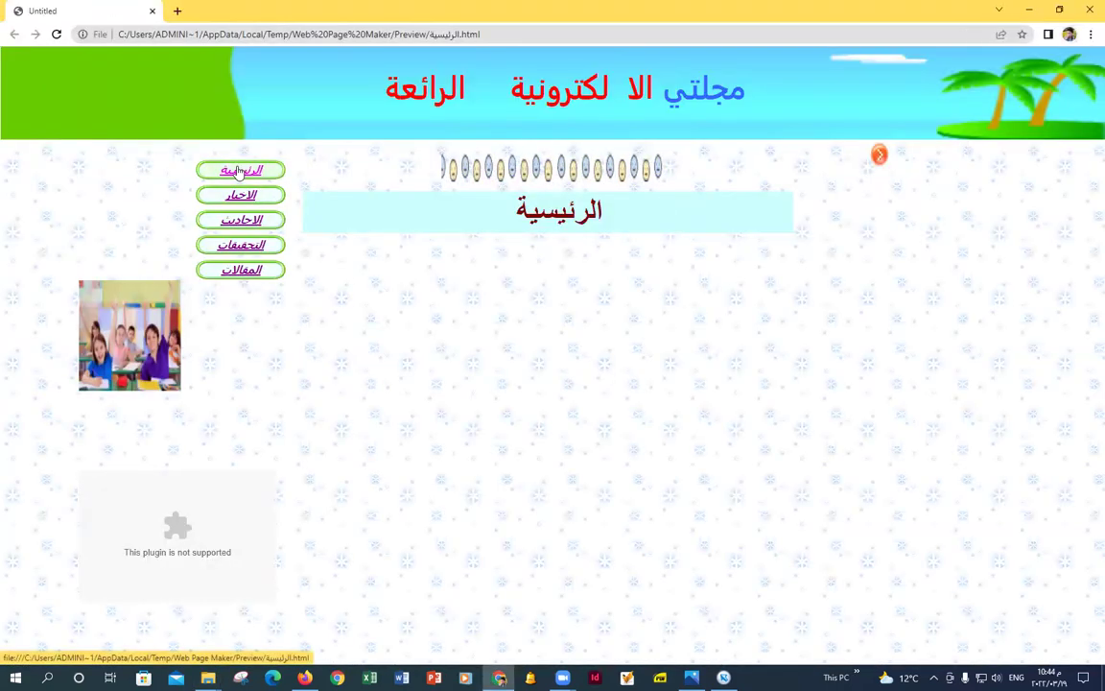
Check the navigation links in the browser preview by visiting the site's pages and returning to الرئيسية, and close the preview.
click(234, 196)
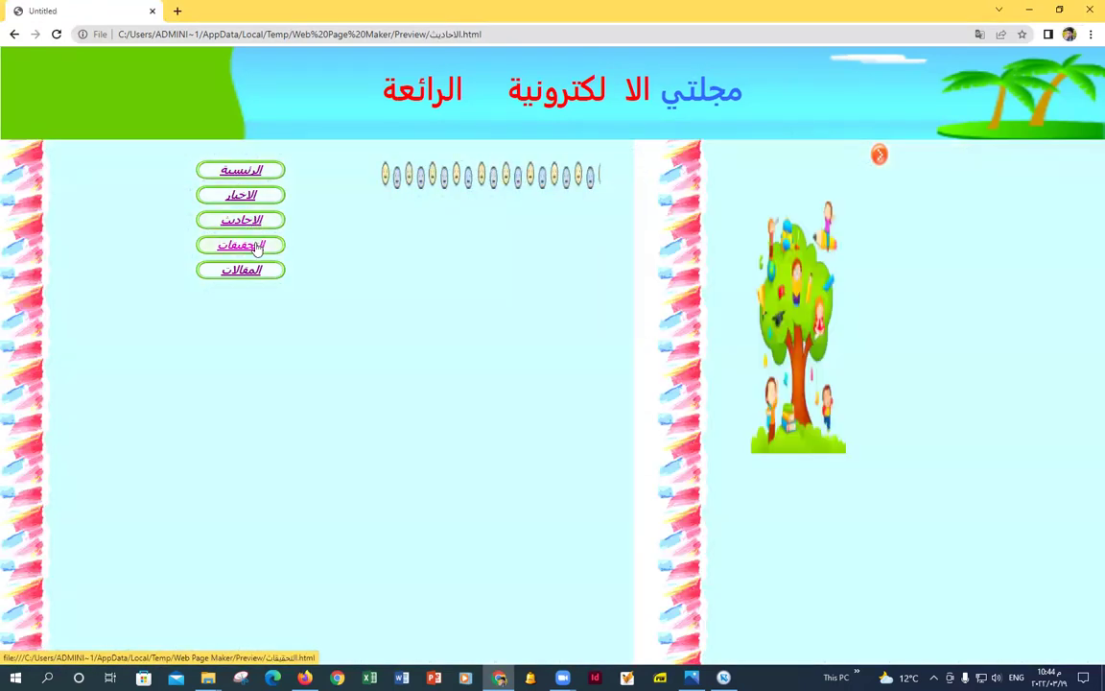
click(255, 247)
click(241, 270)
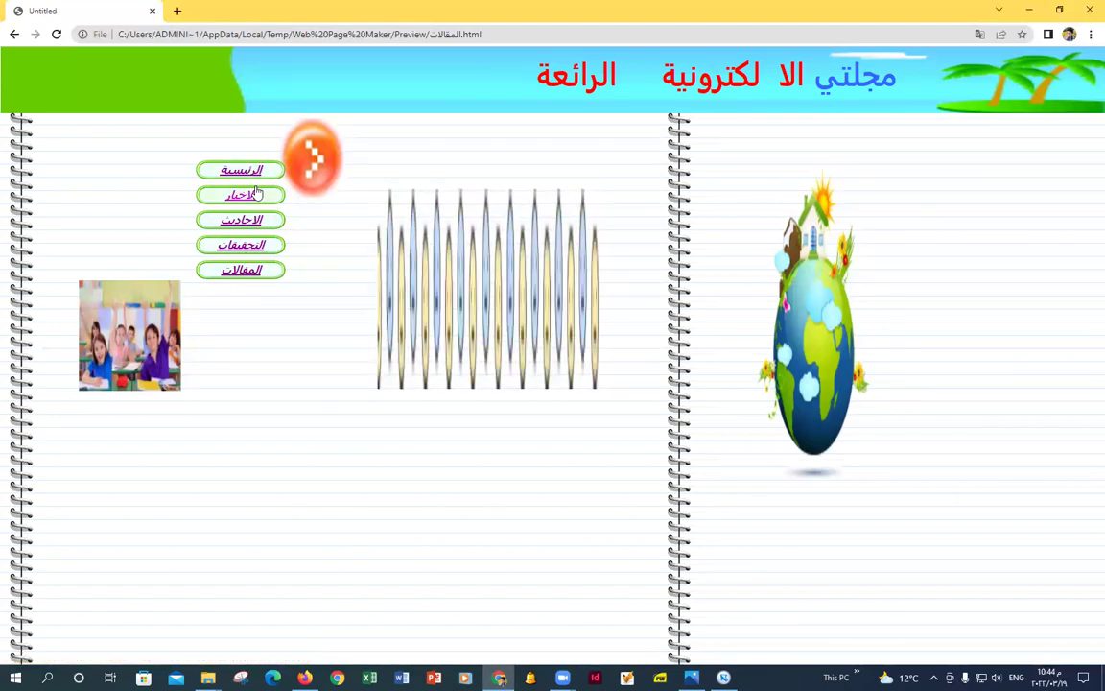
click(235, 170)
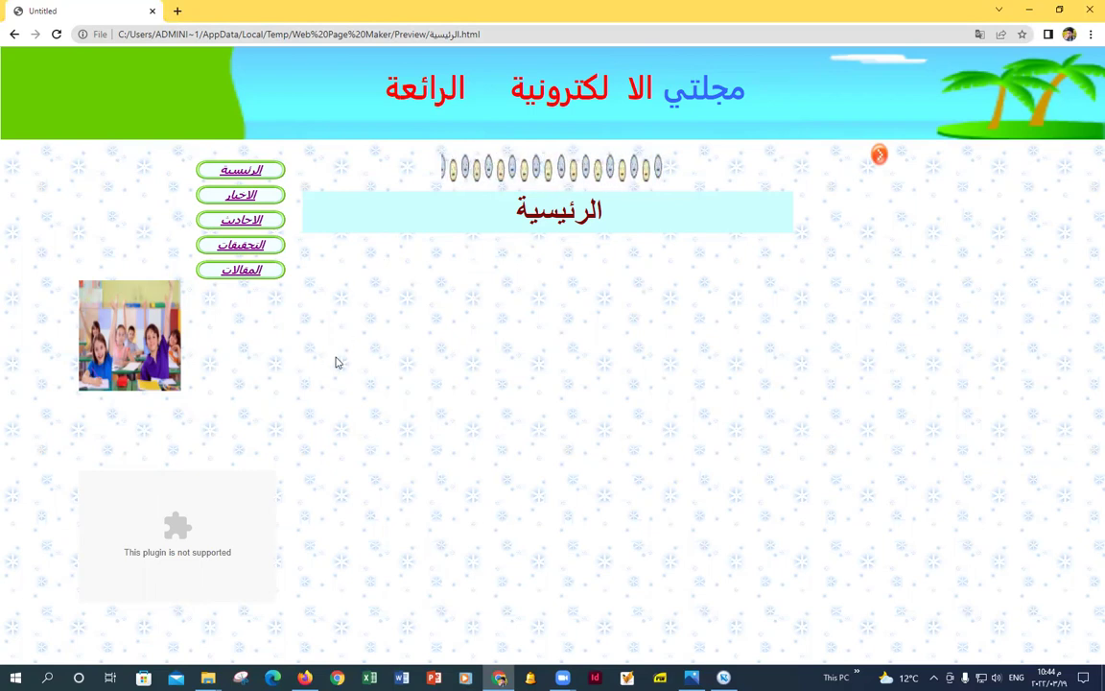
click(1090, 9)
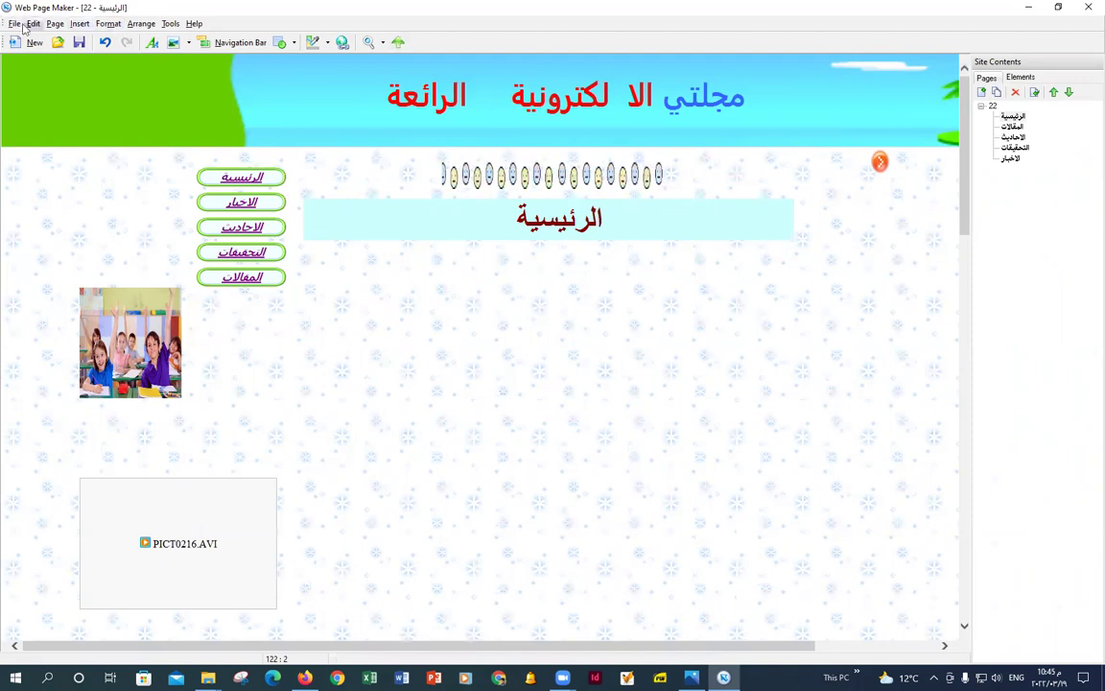
Insert the audio file "فيها حاجة حلوة" MP3 from the Desktop folder 222 into the الرئيسية page.
click(82, 24)
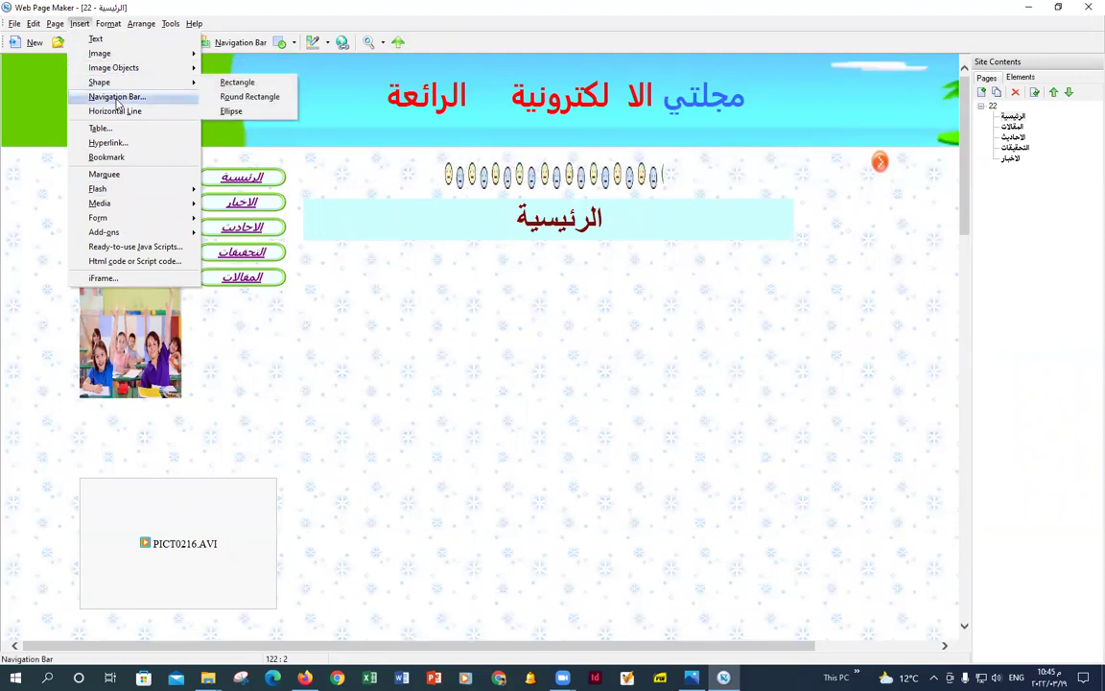
mouse_move(128, 206)
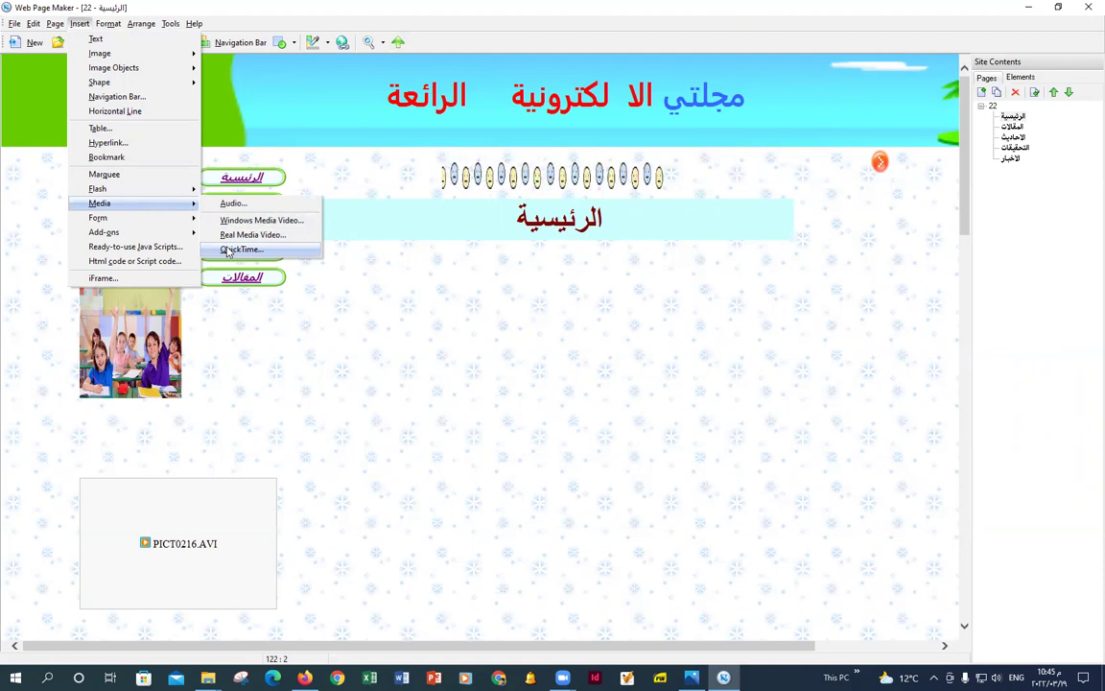
click(274, 205)
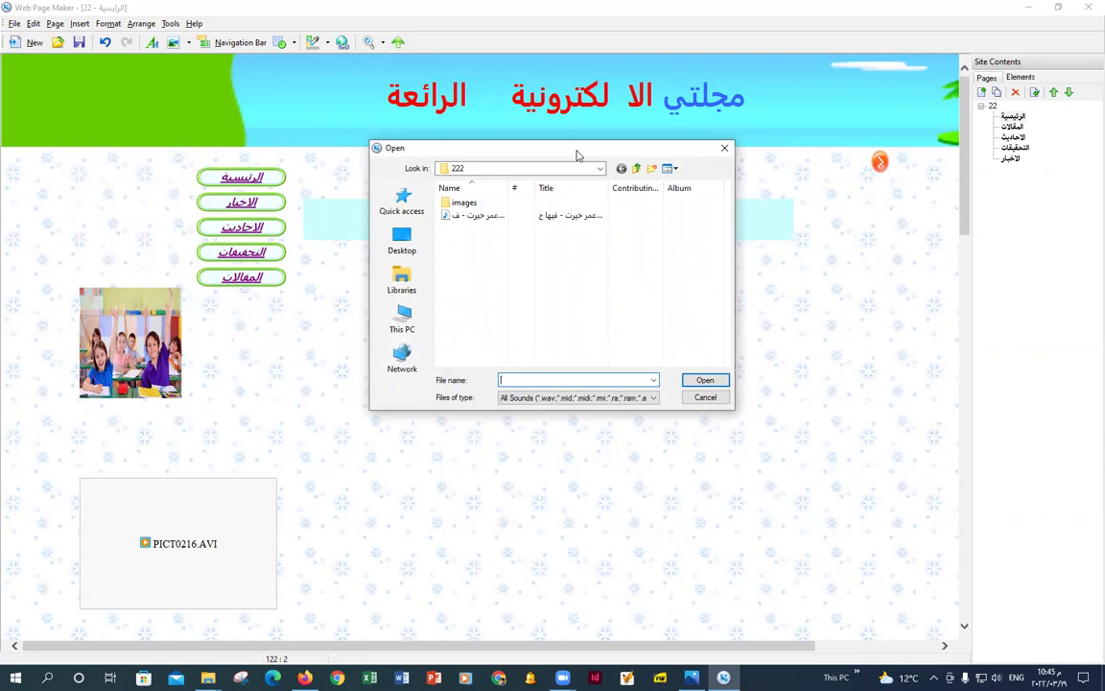
drag(577, 154, 496, 175)
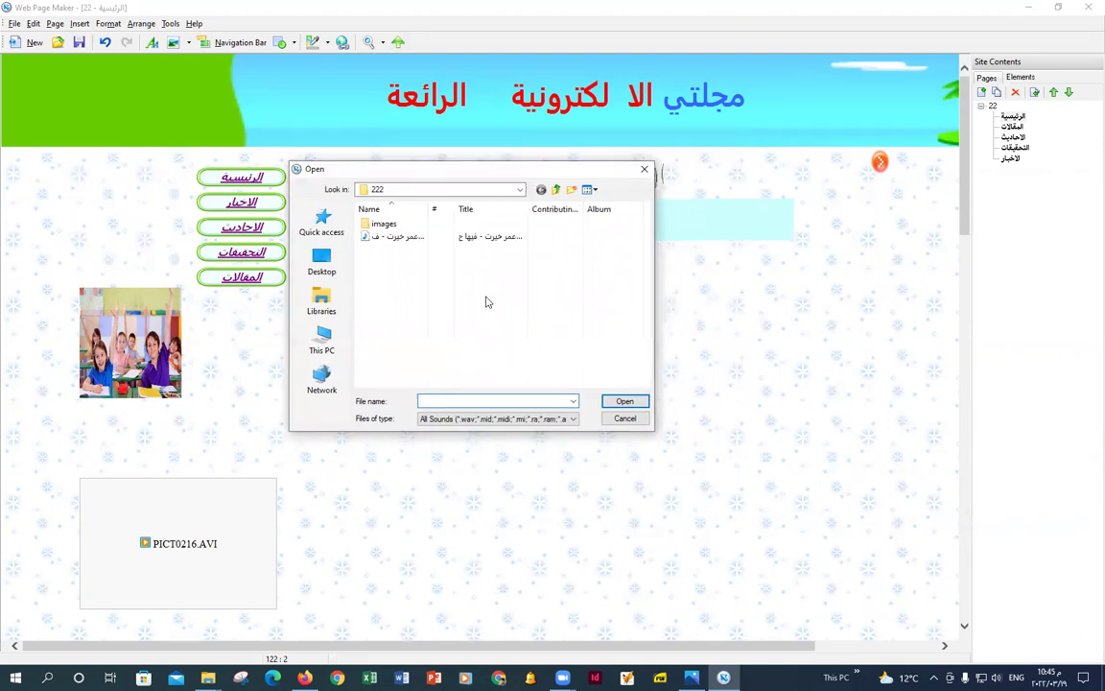
click(325, 227)
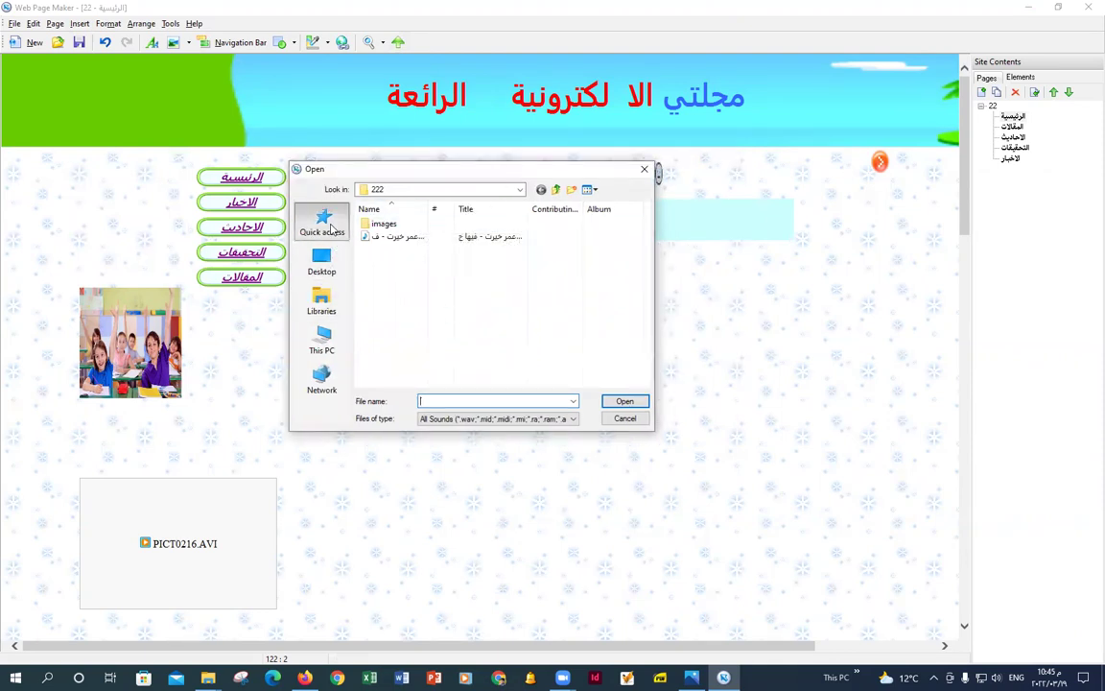
click(329, 261)
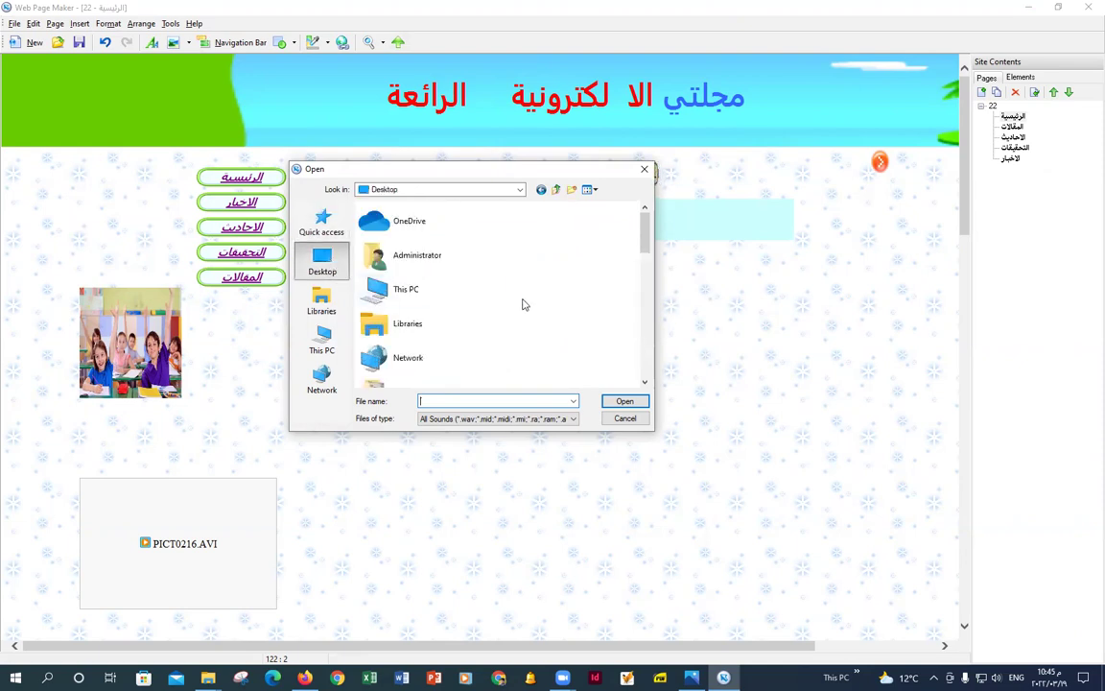
scroll(523, 303, down, 2)
double_click(383, 343)
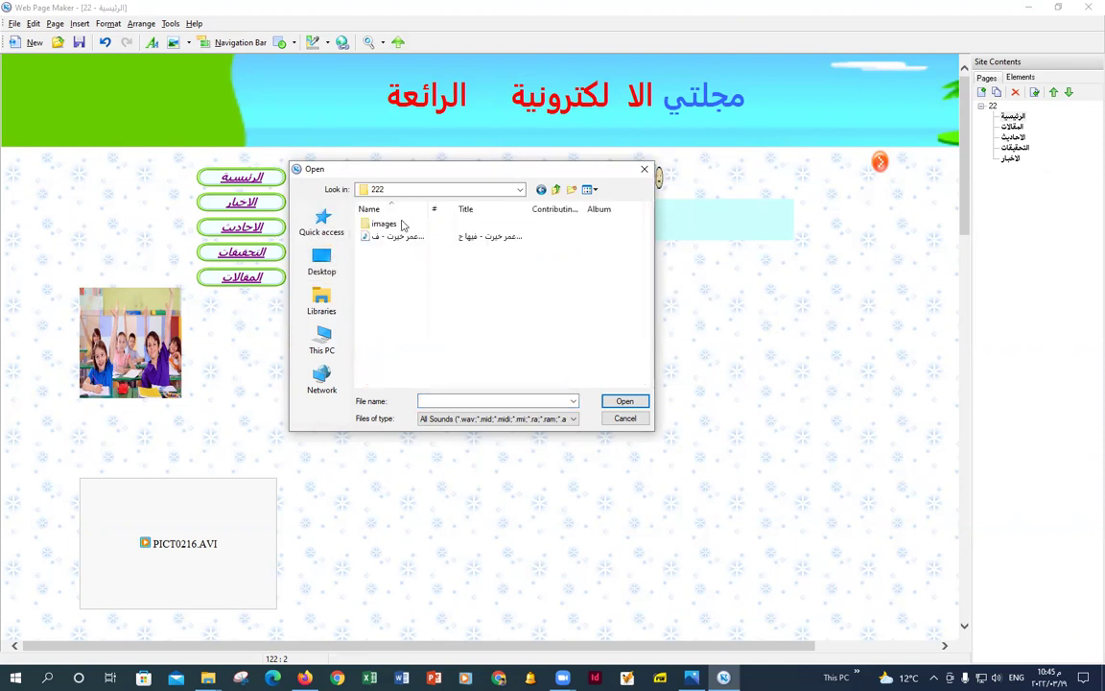
drag(428, 208, 550, 208)
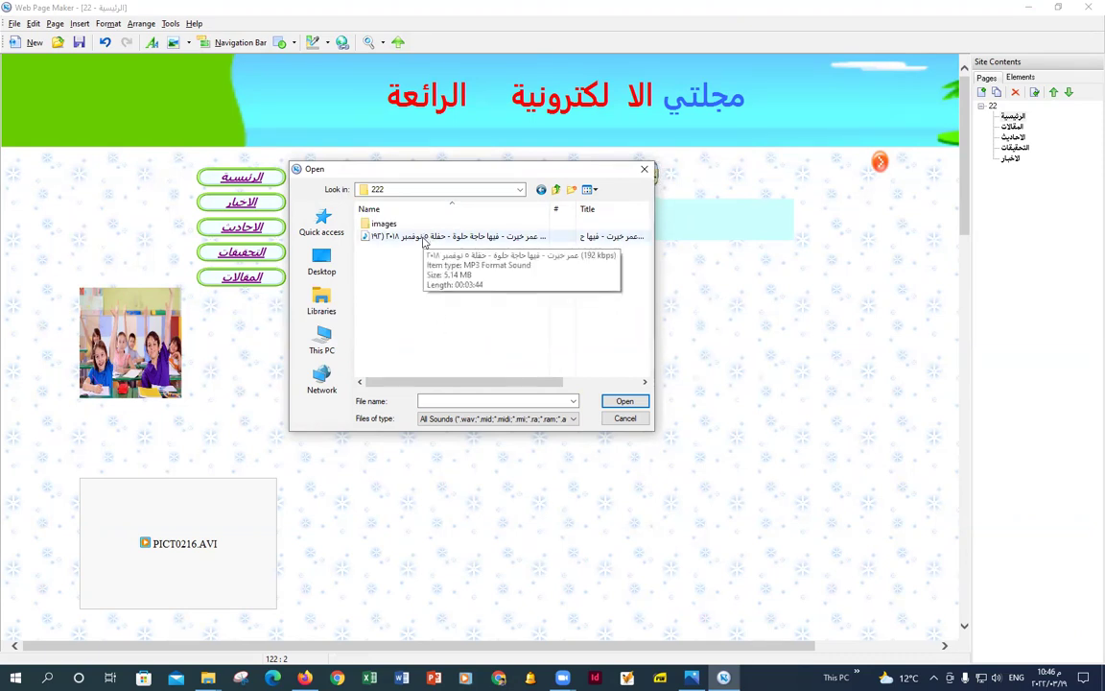
click(450, 422)
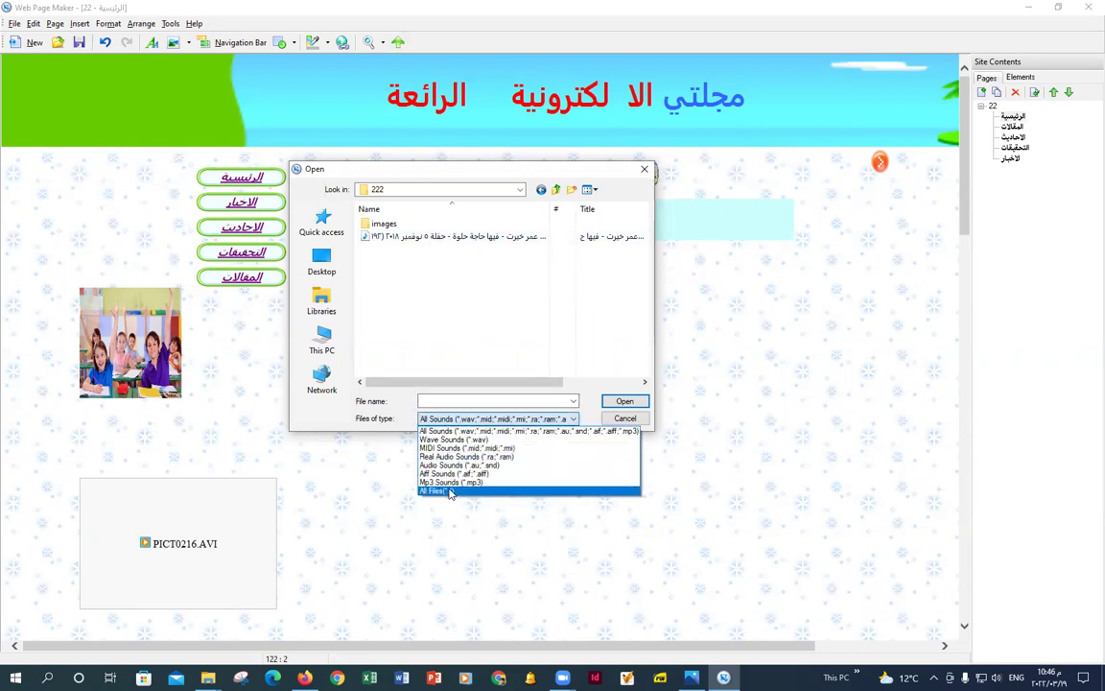
click(454, 422)
click(442, 236)
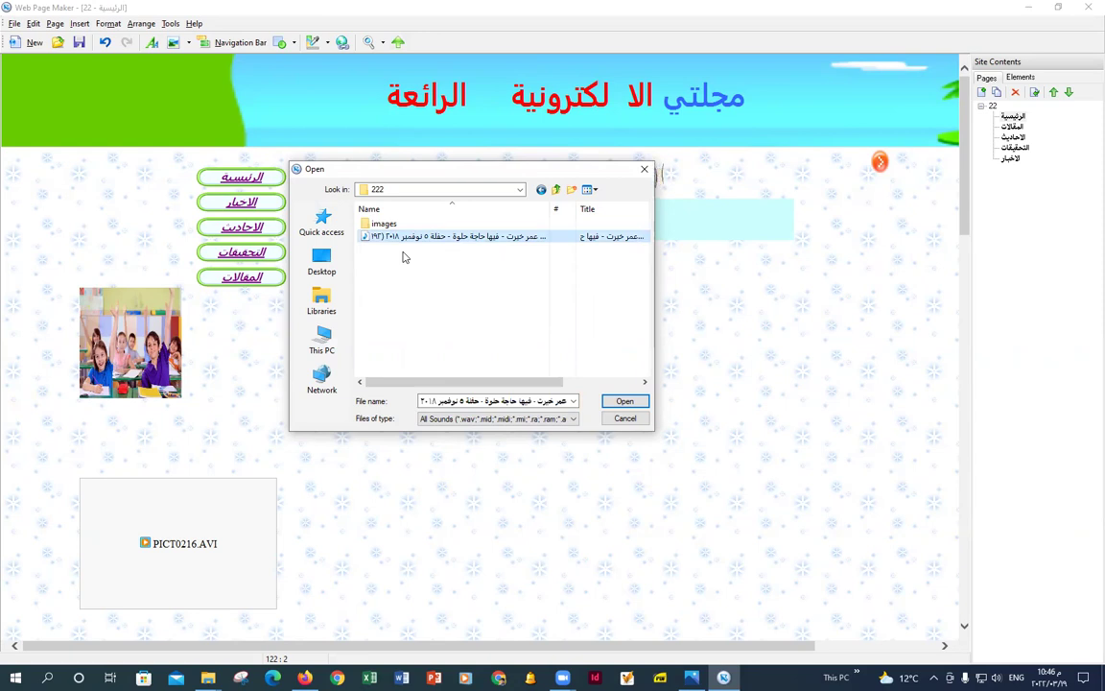
click(643, 407)
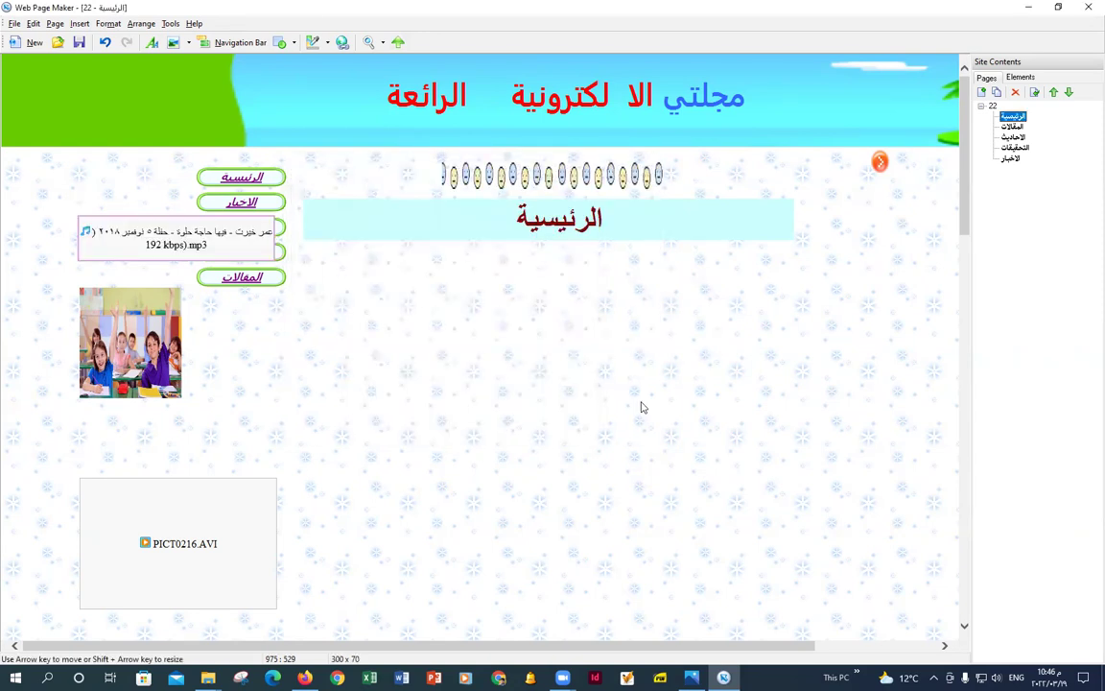
Place the audio object below the الرئيسية heading, resize it to about 557 x 61 pixels, and save the site.
drag(177, 244, 436, 325)
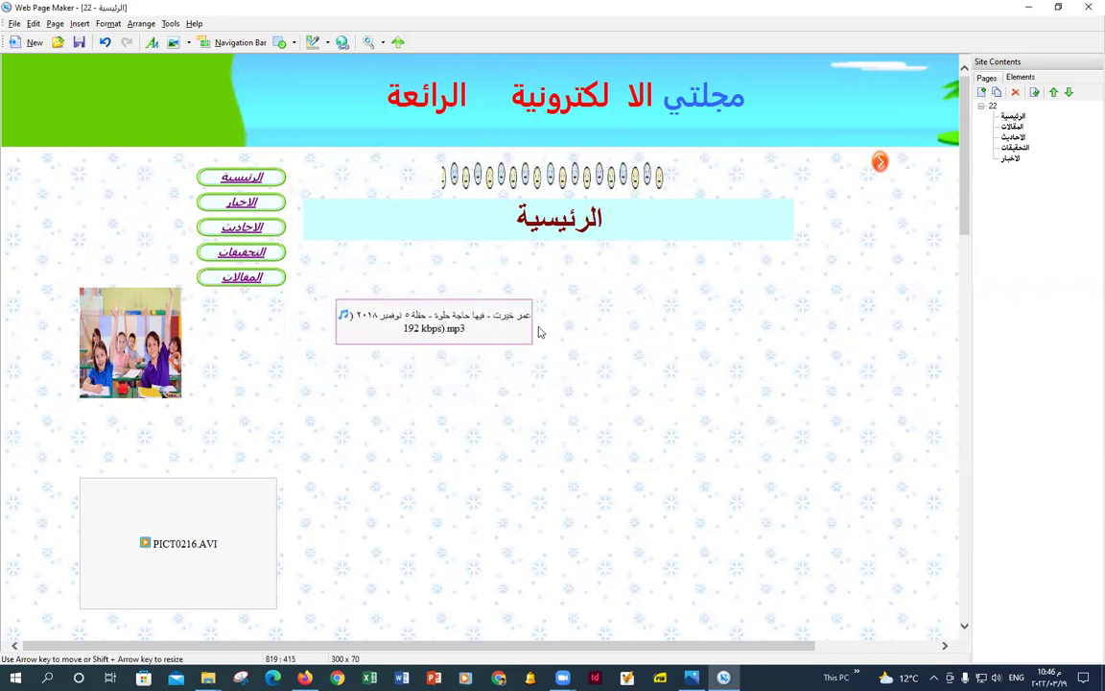
drag(535, 330, 701, 318)
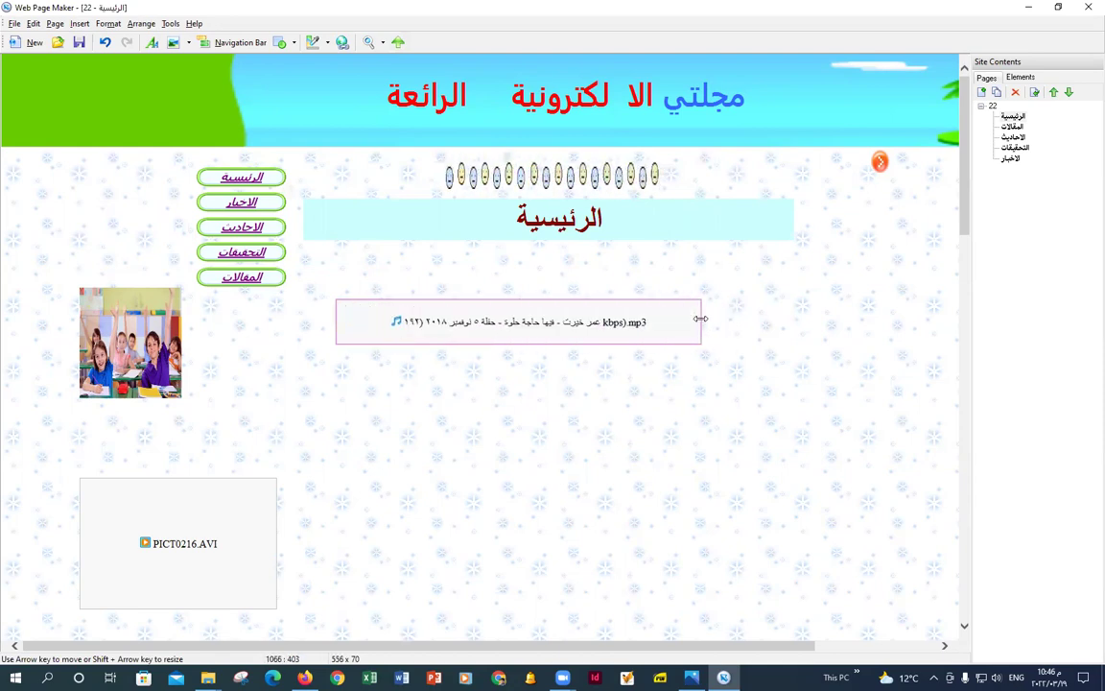
mouse_move(575, 300)
mouse_down()
mouse_move(574, 261)
mouse_move(572, 318)
mouse_move(573, 248)
mouse_move(573, 314)
mouse_move(573, 266)
mouse_move(568, 304)
mouse_up()
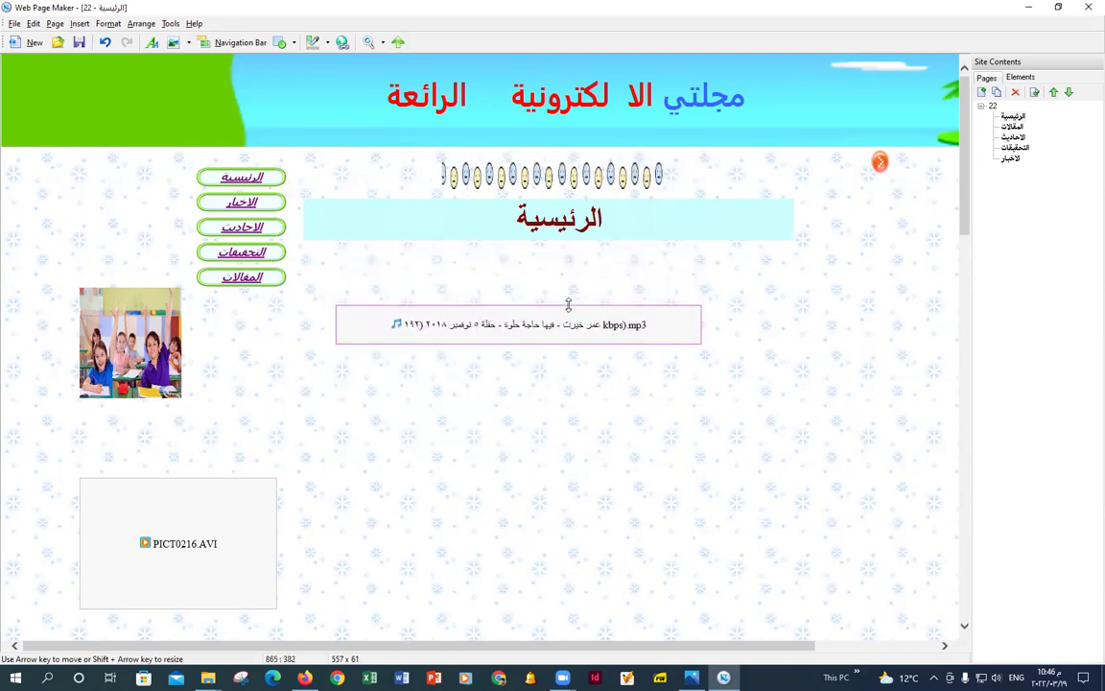
click(79, 43)
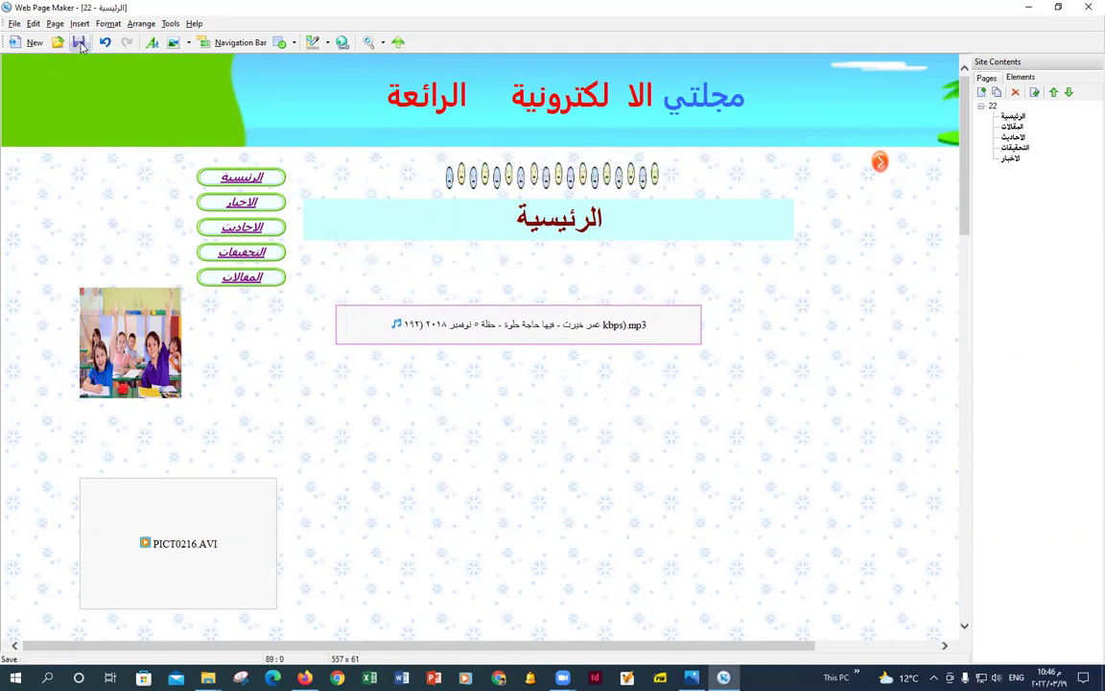
Preview the page in the browser, test the audio player's playback and options, and close the preview.
click(367, 45)
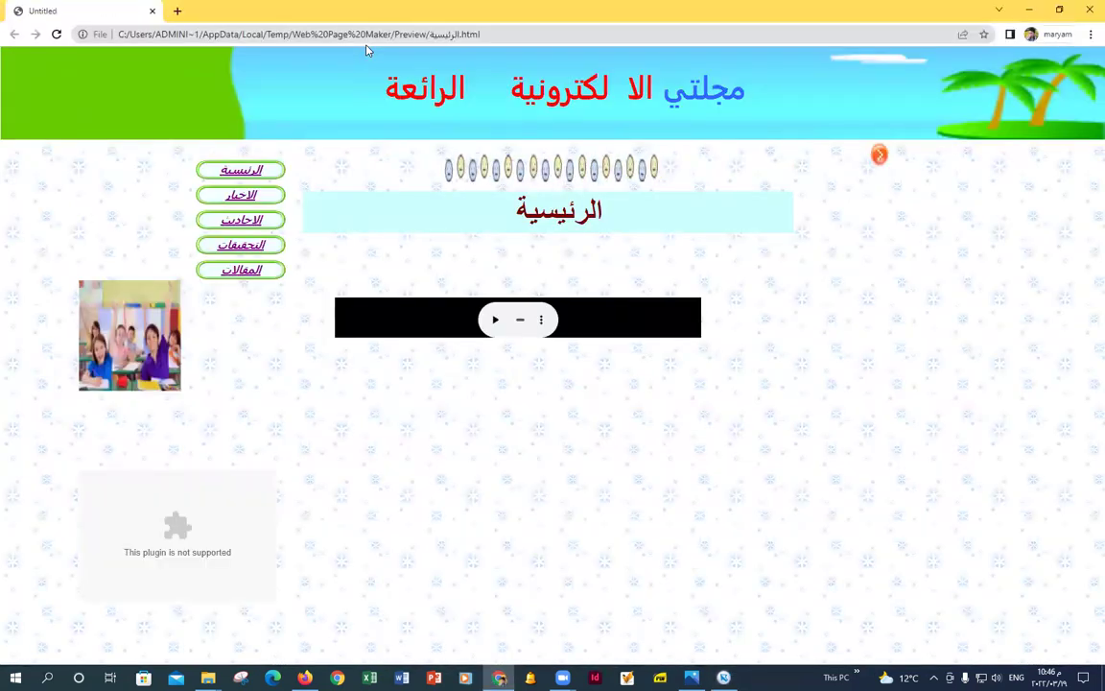
click(495, 321)
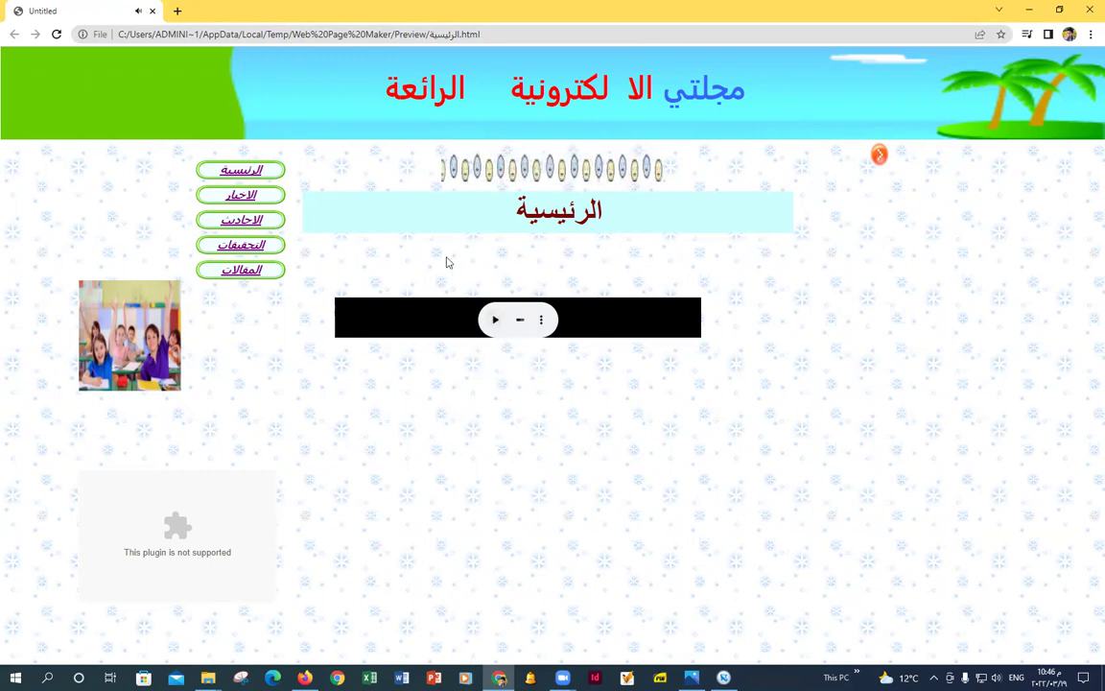
click(496, 323)
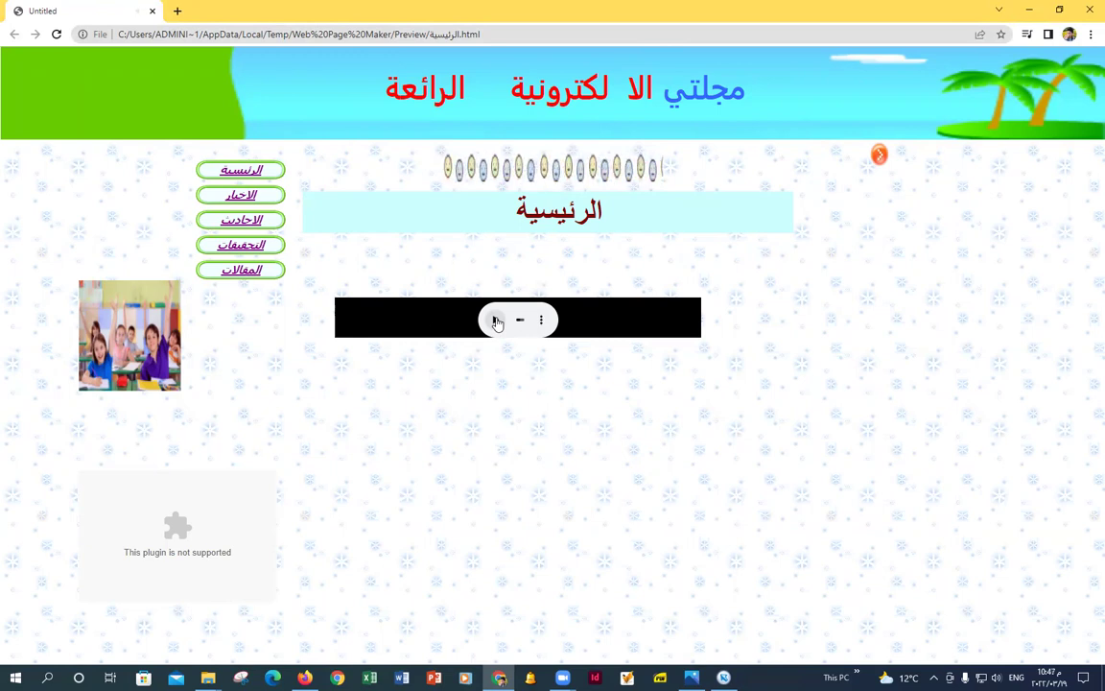
click(496, 321)
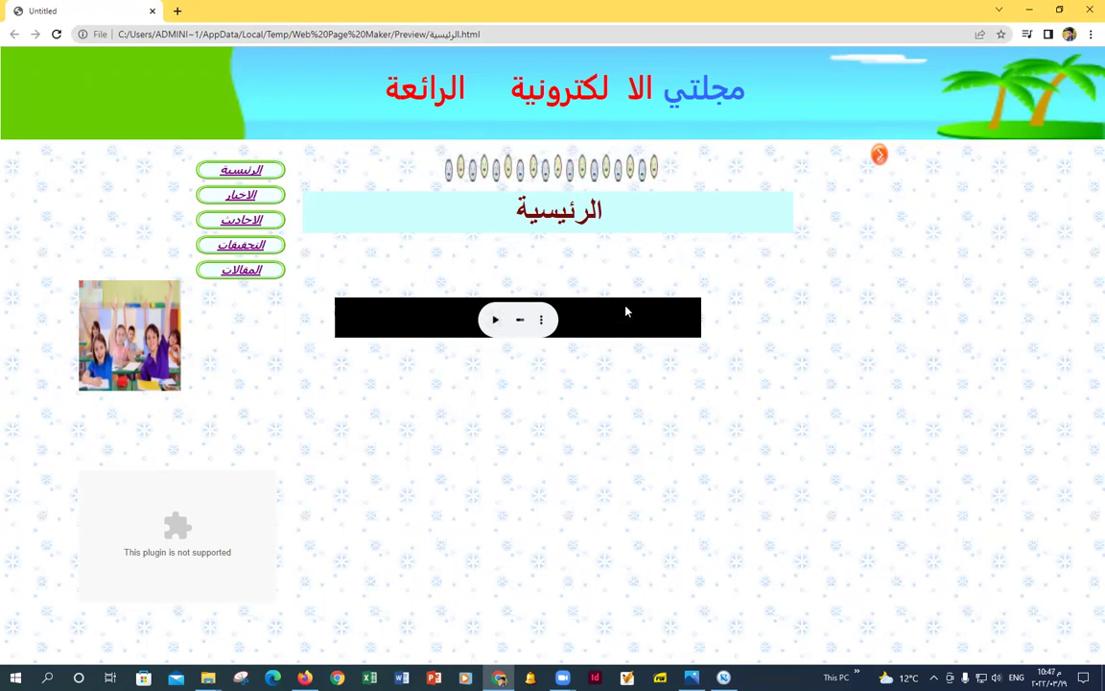
click(543, 323)
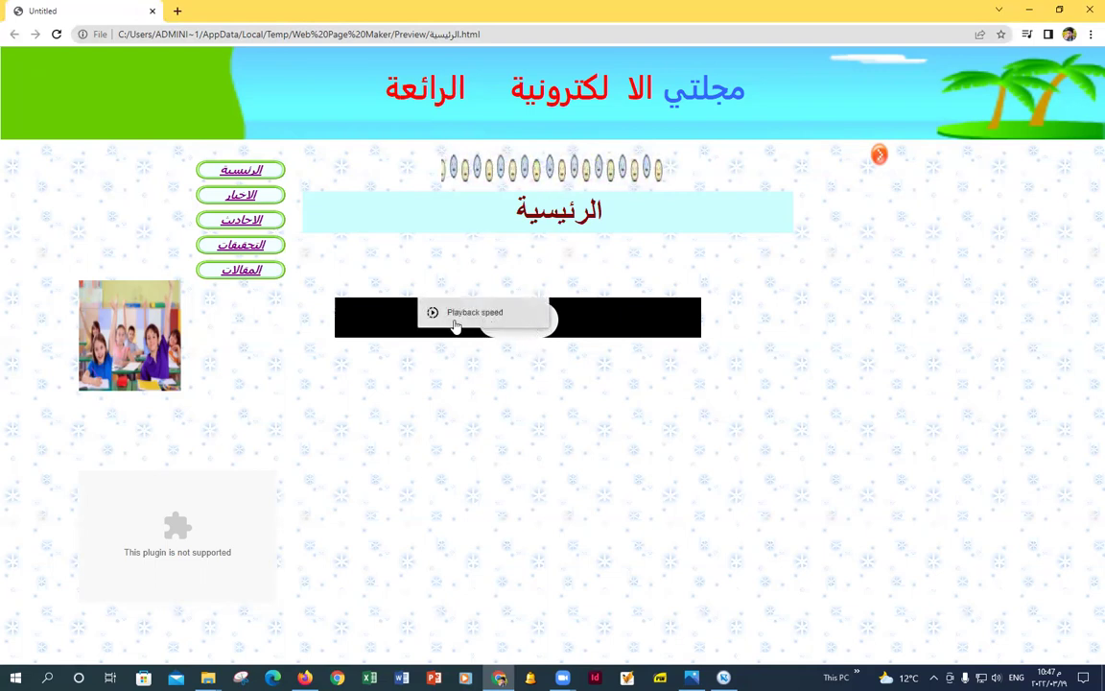
click(553, 385)
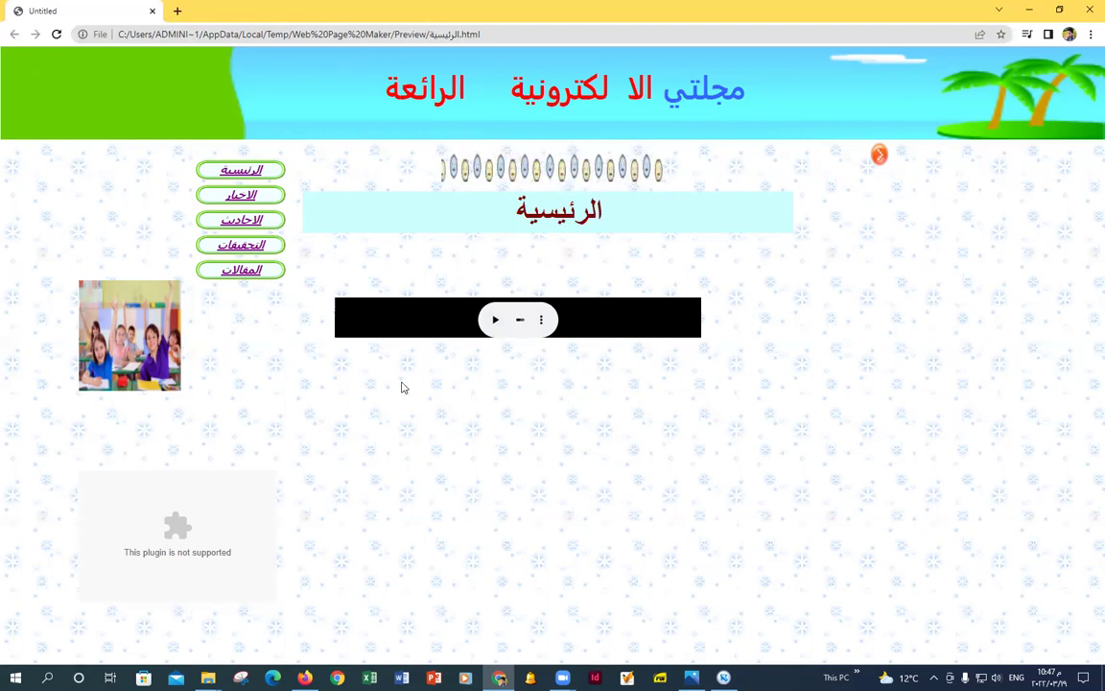
click(1085, 9)
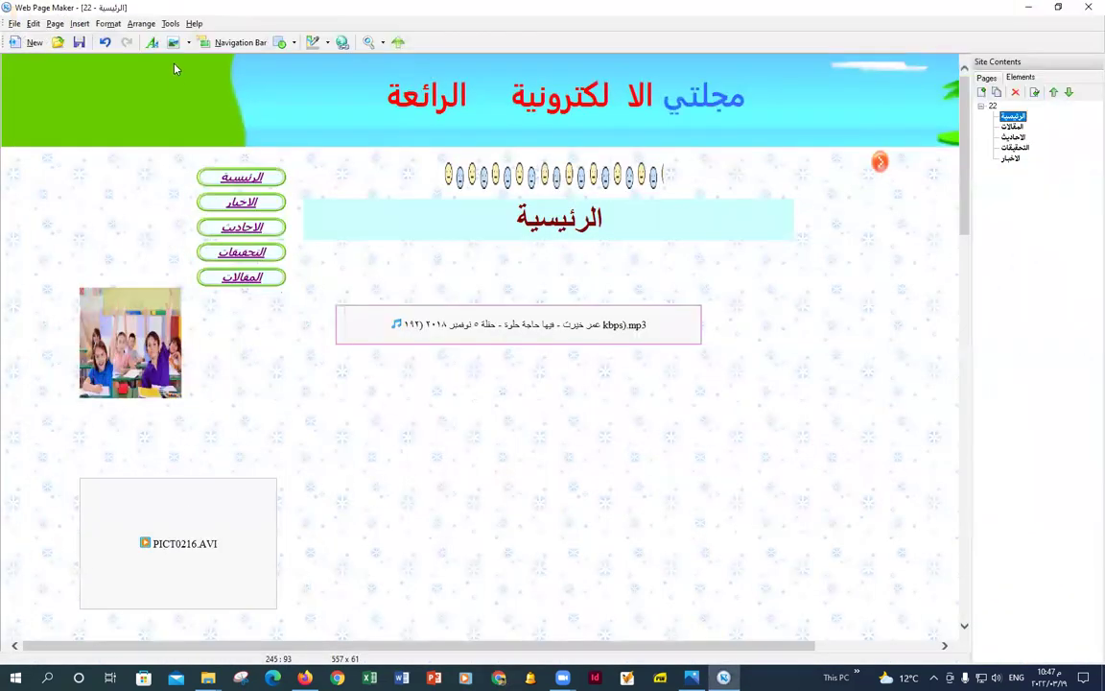
click(341, 43)
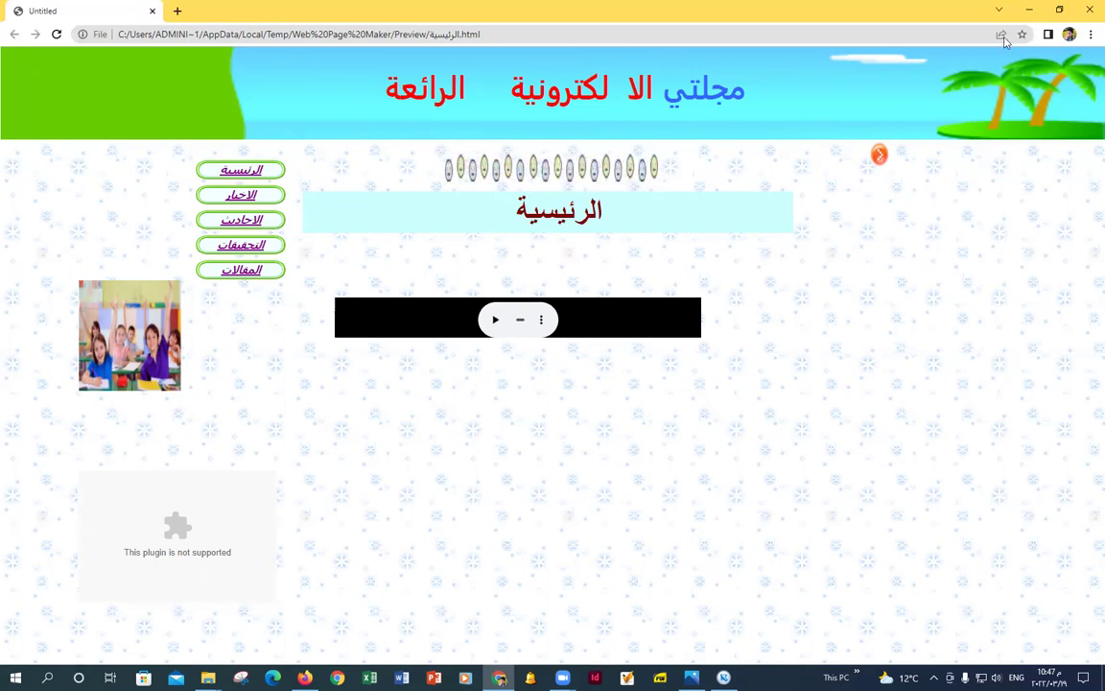
click(1089, 11)
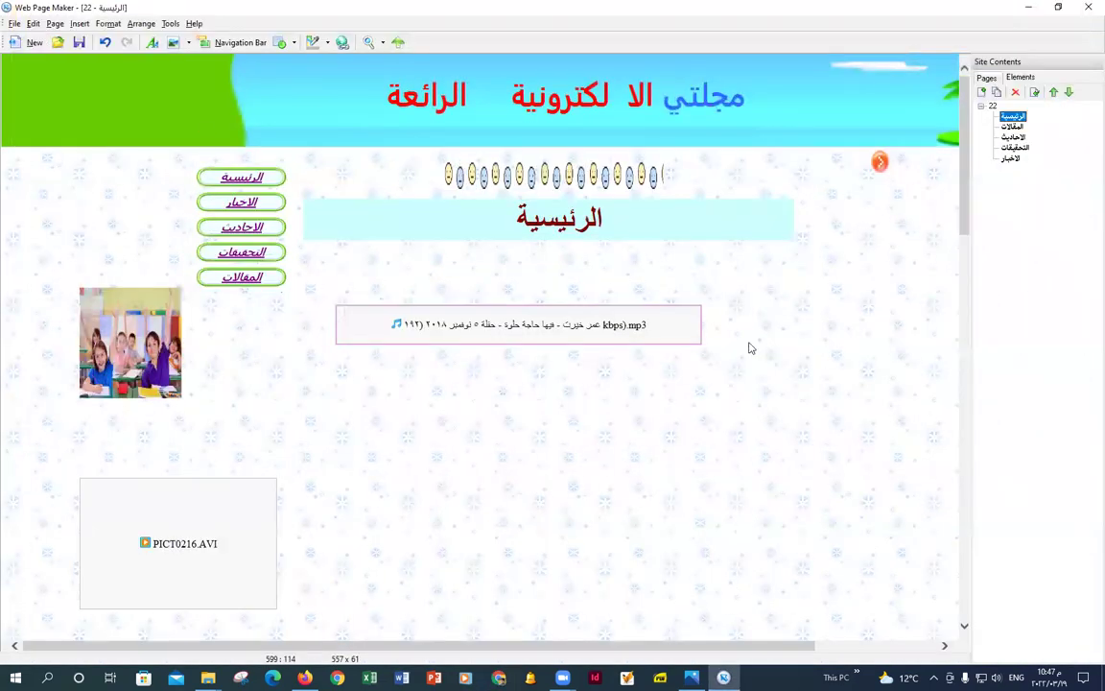
Set the audio object's plug-in properties to Loop with Auto Start enabled, leaving Hide Plug-in off.
right_click(421, 330)
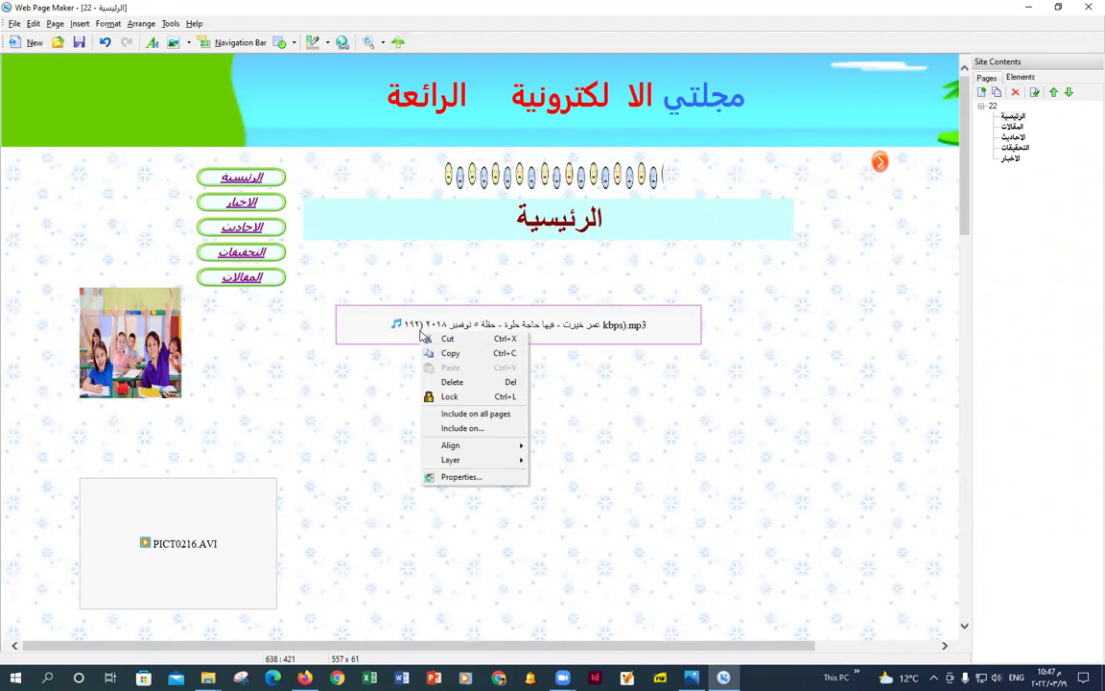
click(463, 477)
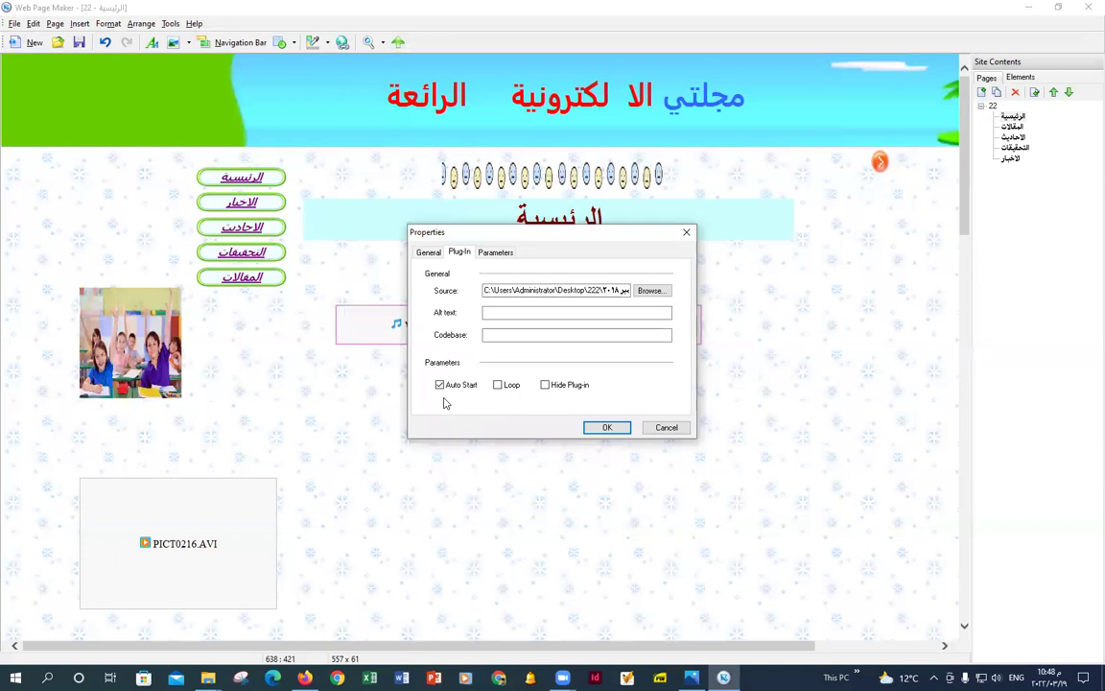
click(429, 254)
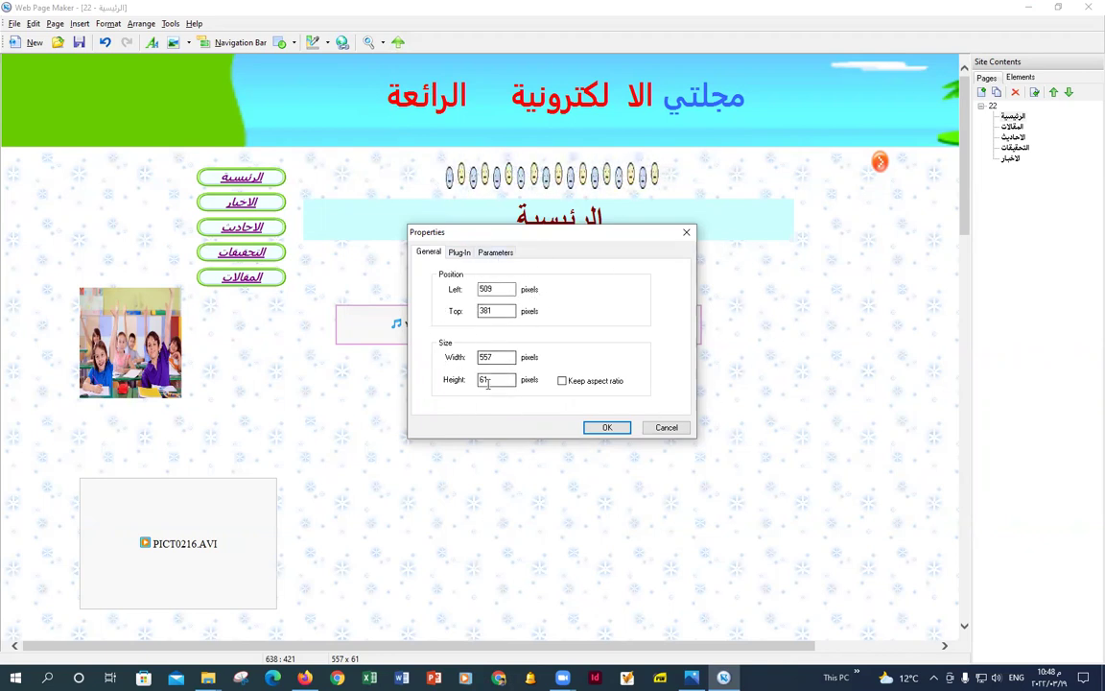
click(460, 252)
click(439, 387)
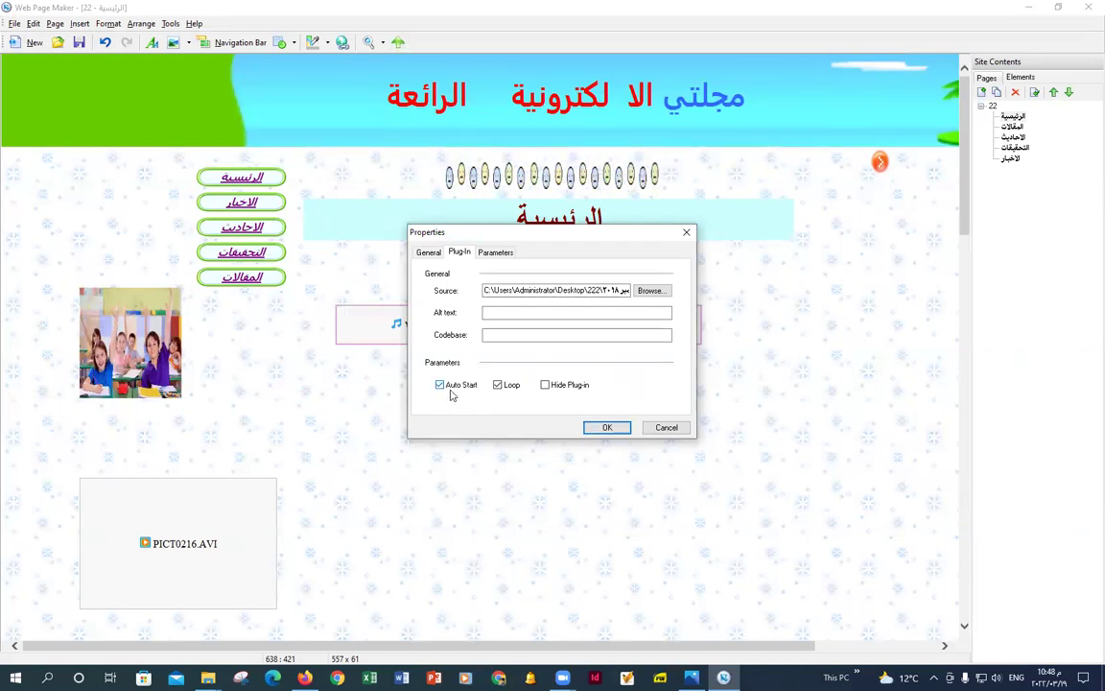
click(495, 253)
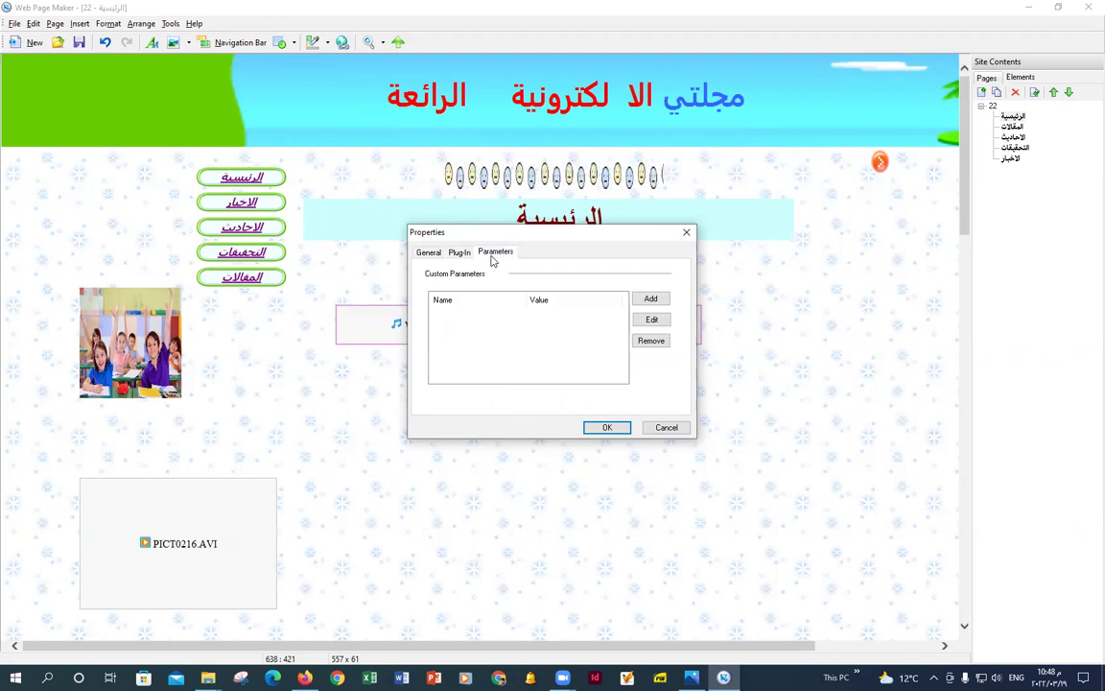
click(458, 252)
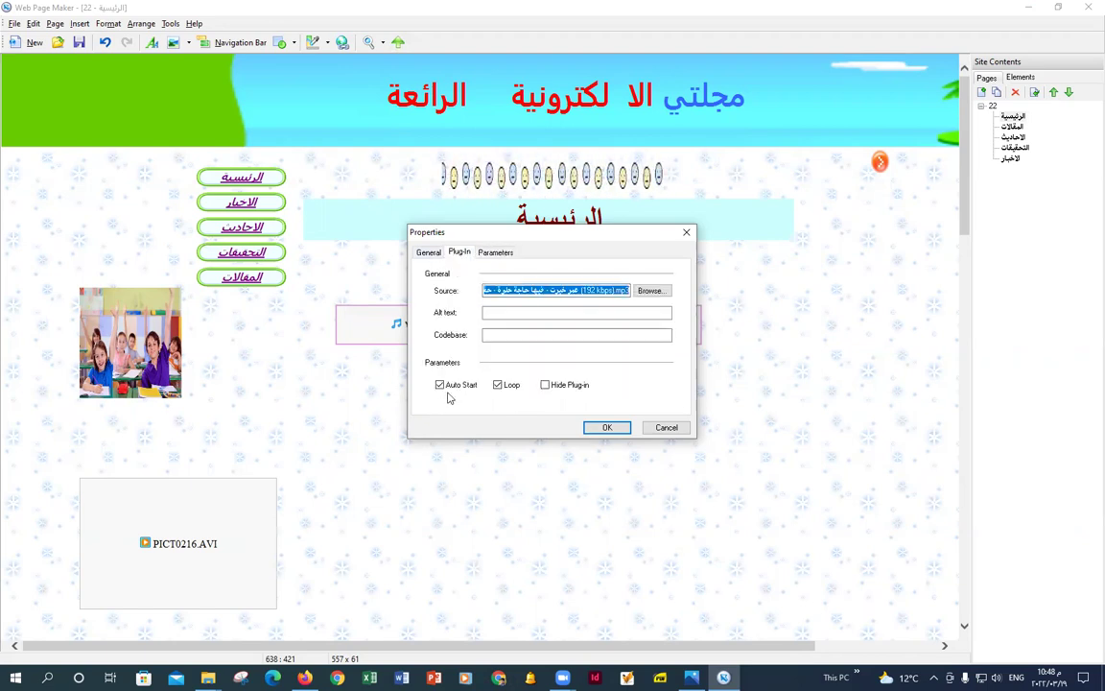
click(608, 427)
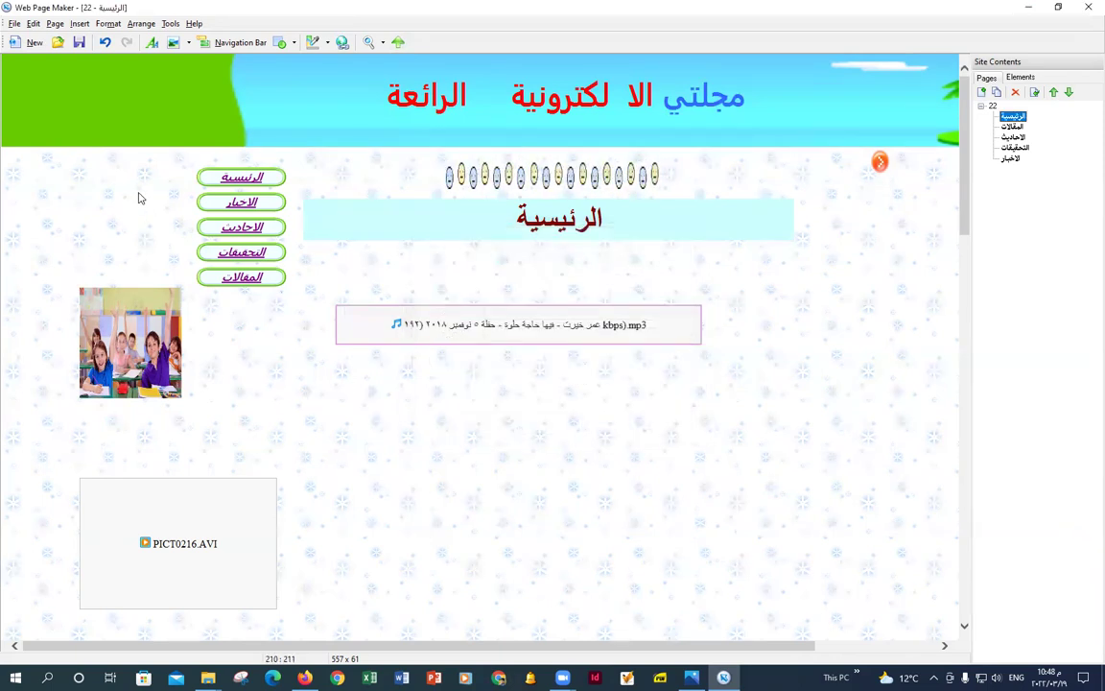
Preview the الرئيسية page in the browser to check the audio player, and return to the page editor.
click(366, 45)
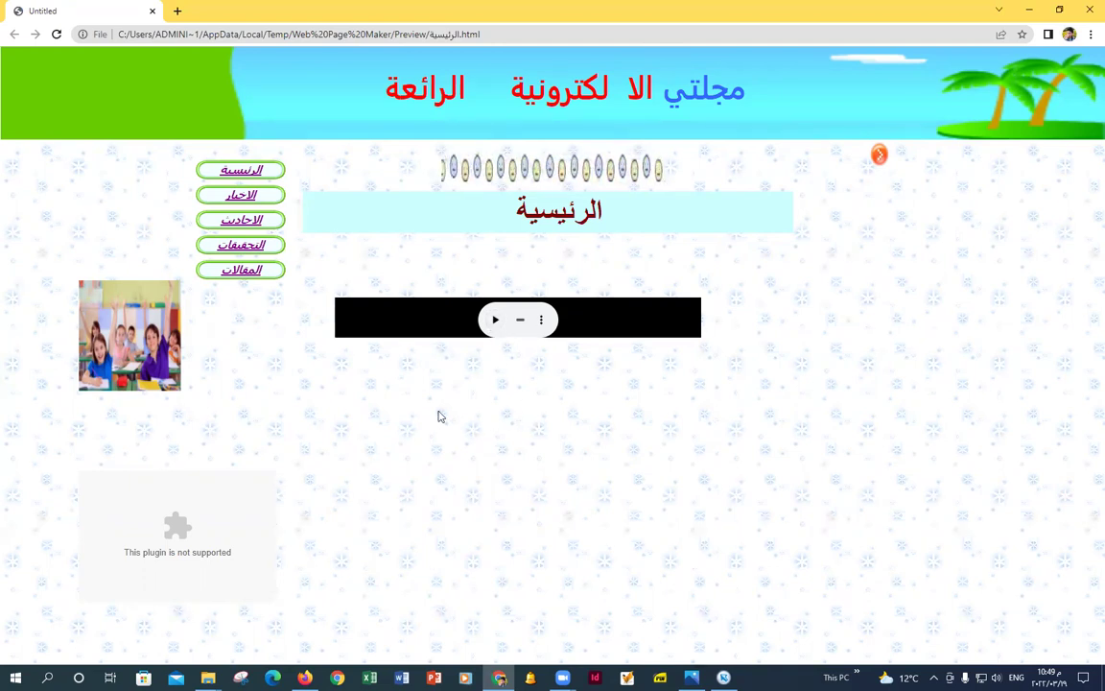
click(1030, 10)
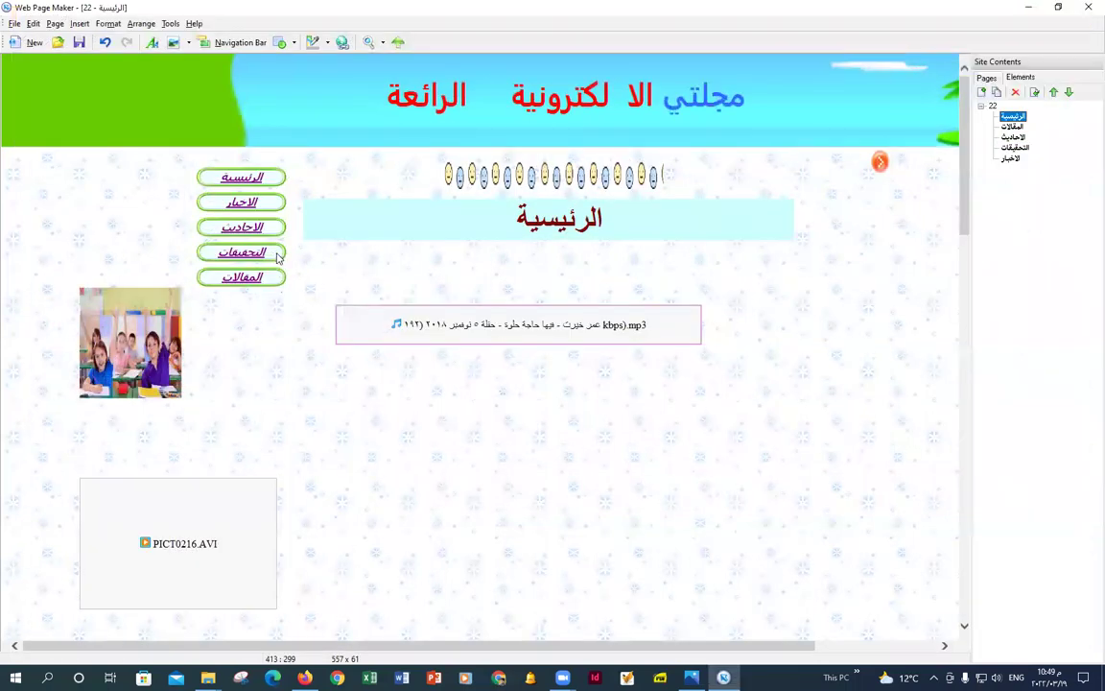
Set the audio object's plug-in to Hide Plug-in with Auto Start and Loop off, and check the page in a browser preview.
right_click(514, 328)
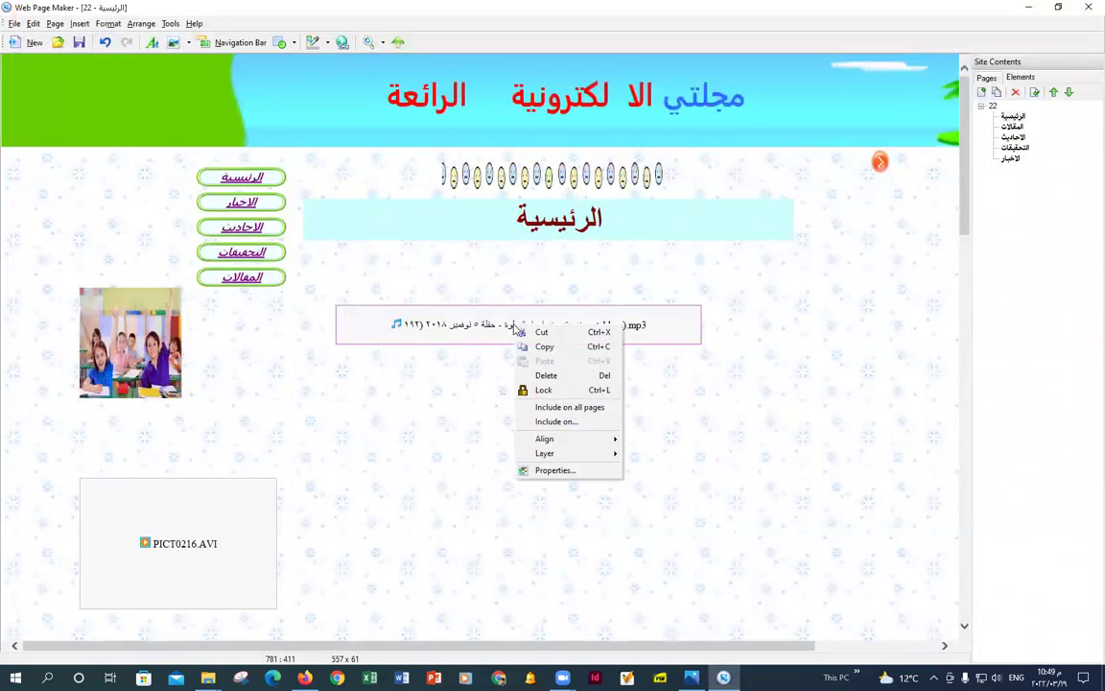
click(554, 470)
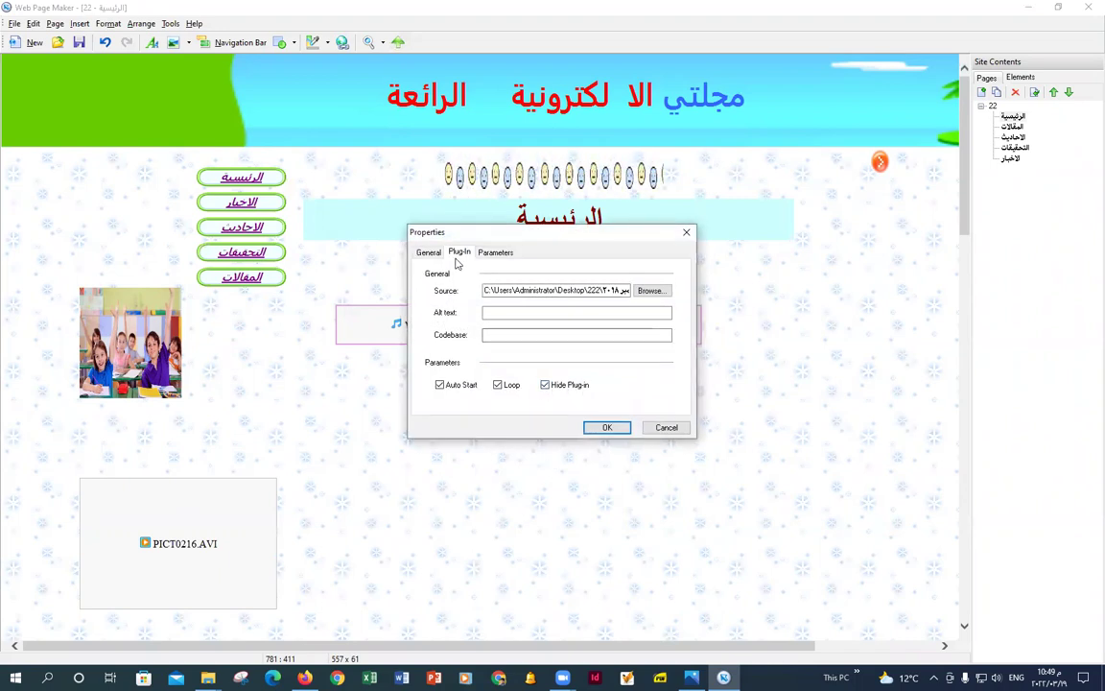
click(440, 384)
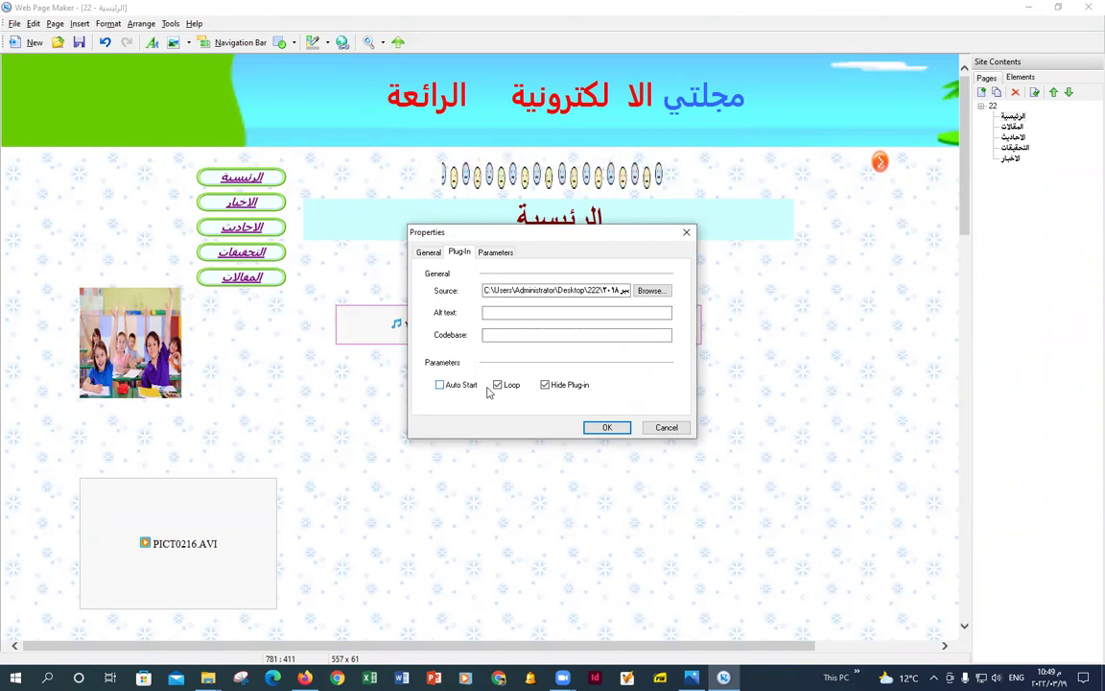
click(498, 384)
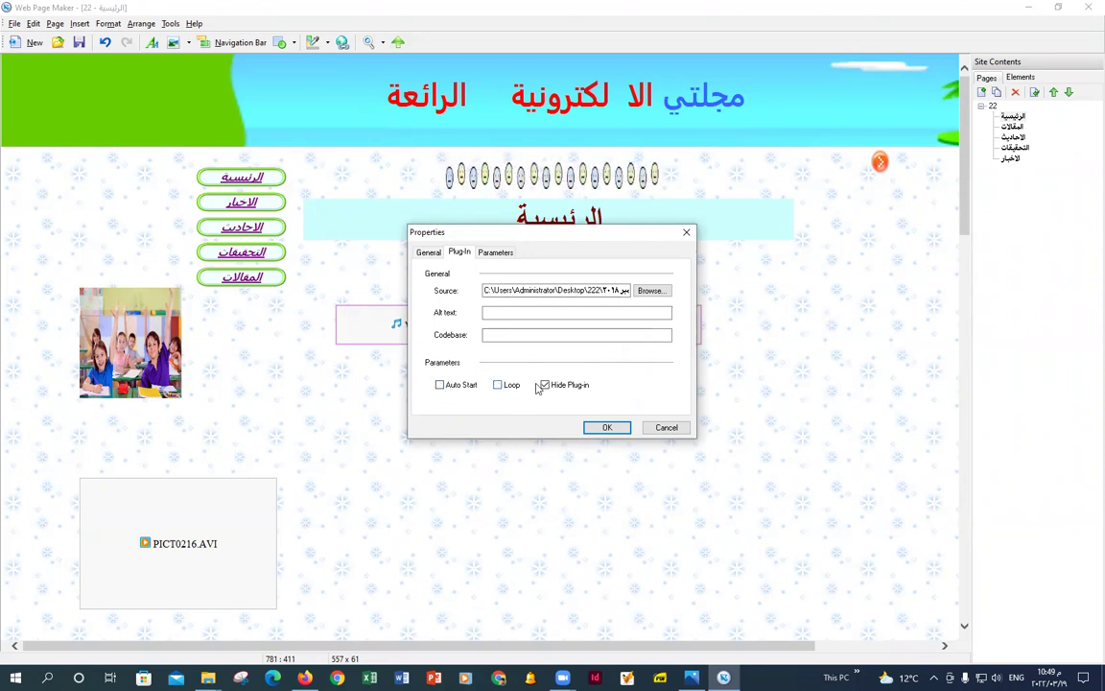
click(608, 427)
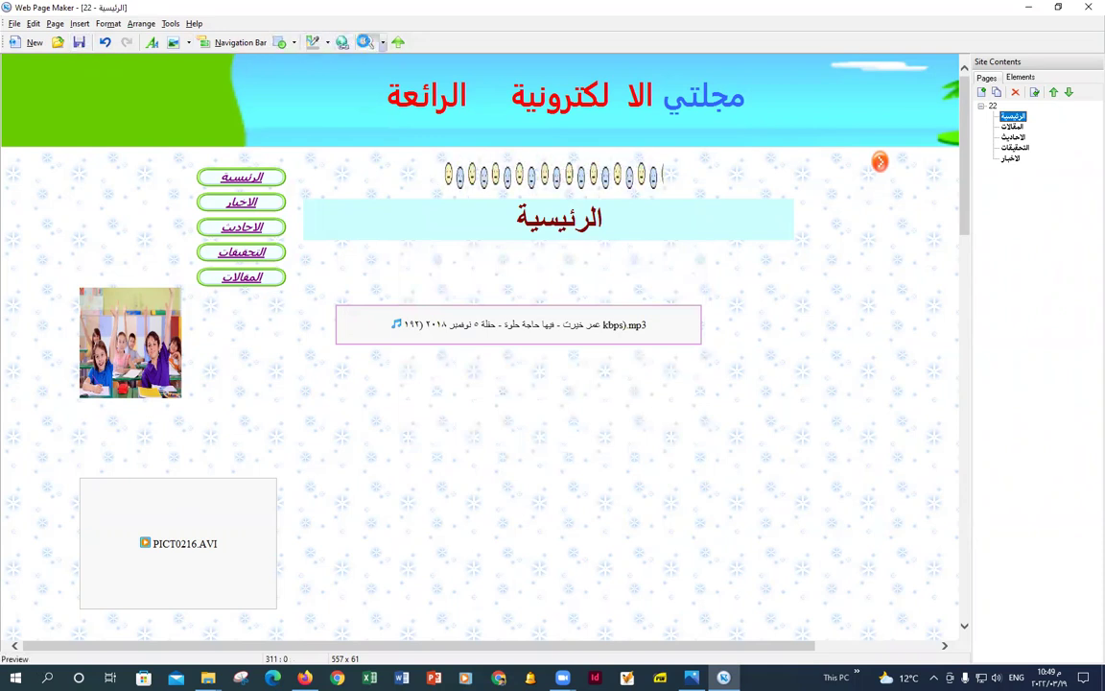
click(342, 42)
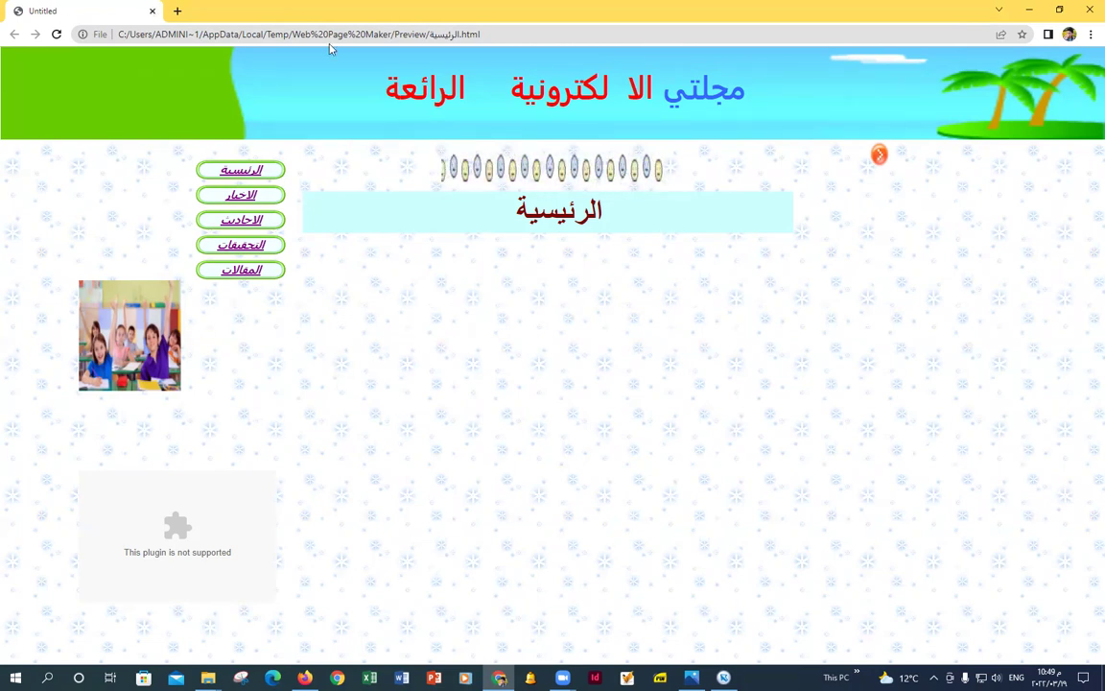
click(1087, 9)
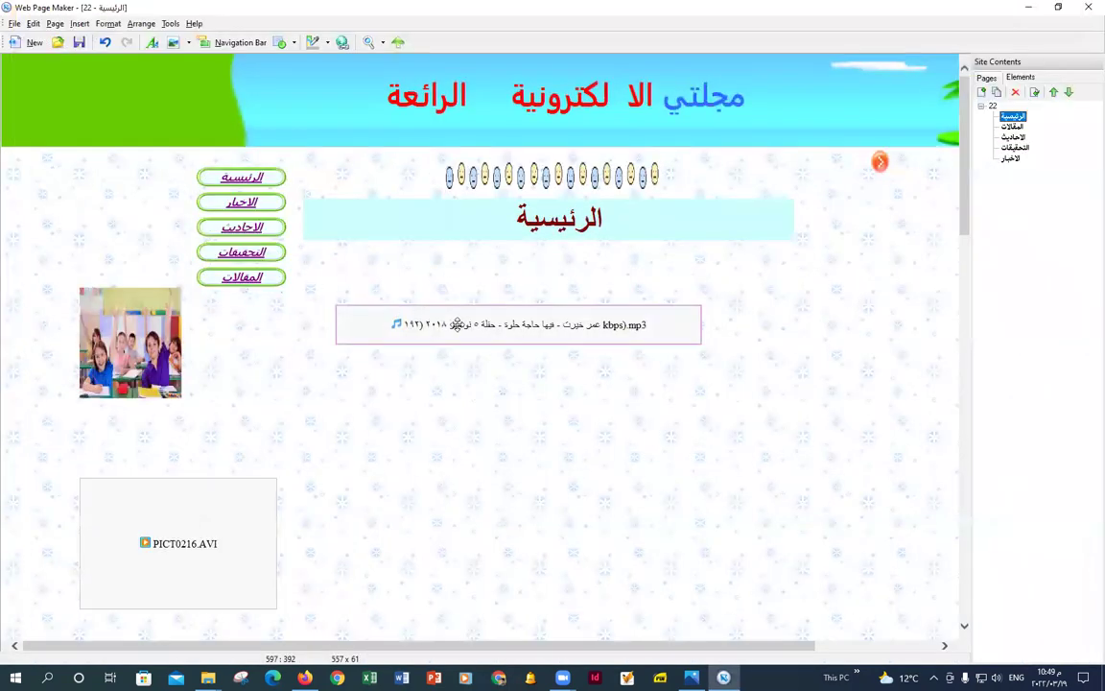
Re-enable Auto Start for the audio object, reselect its source MP3 from folder 222, and turn off Hide Plug-in.
right_click(458, 327)
click(498, 471)
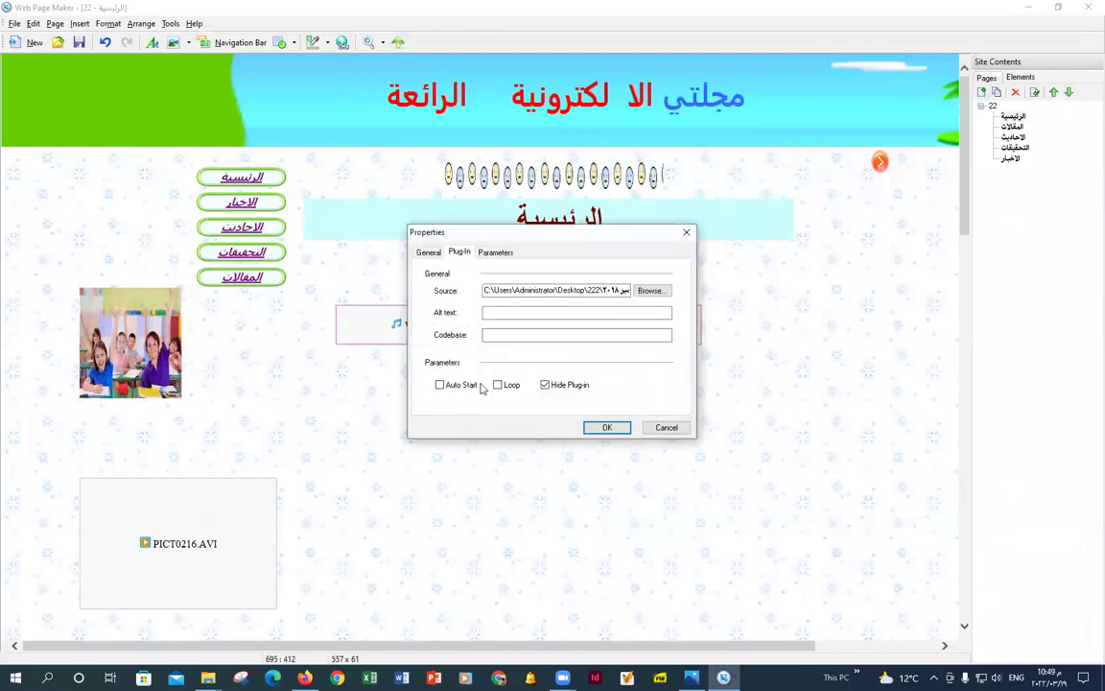
click(442, 385)
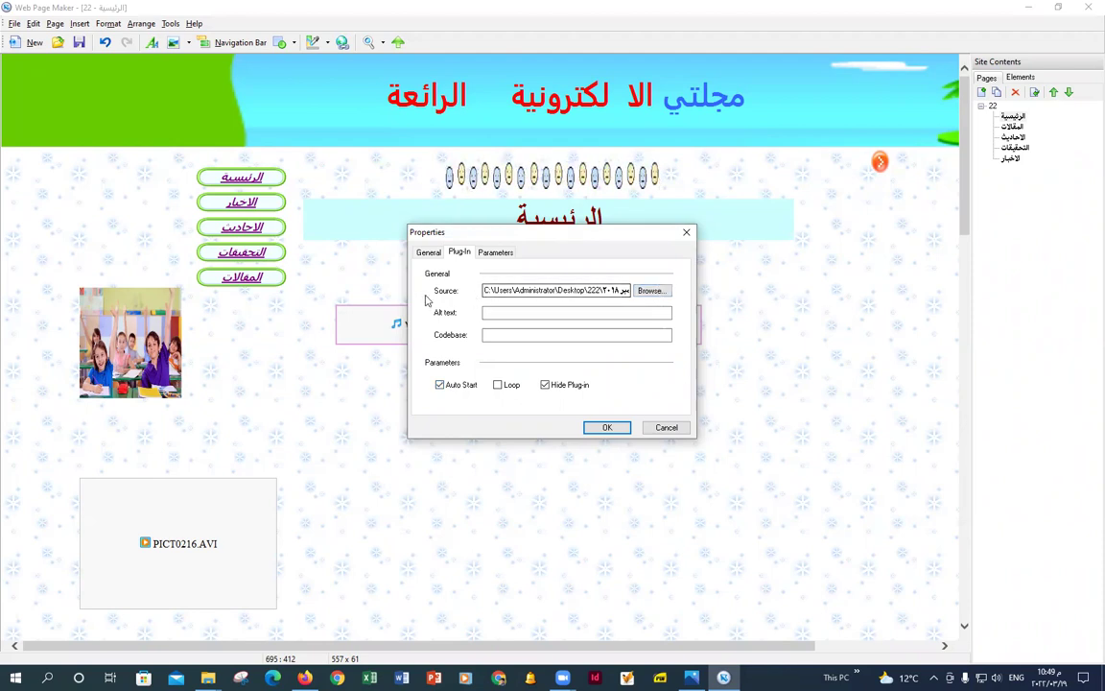
click(653, 292)
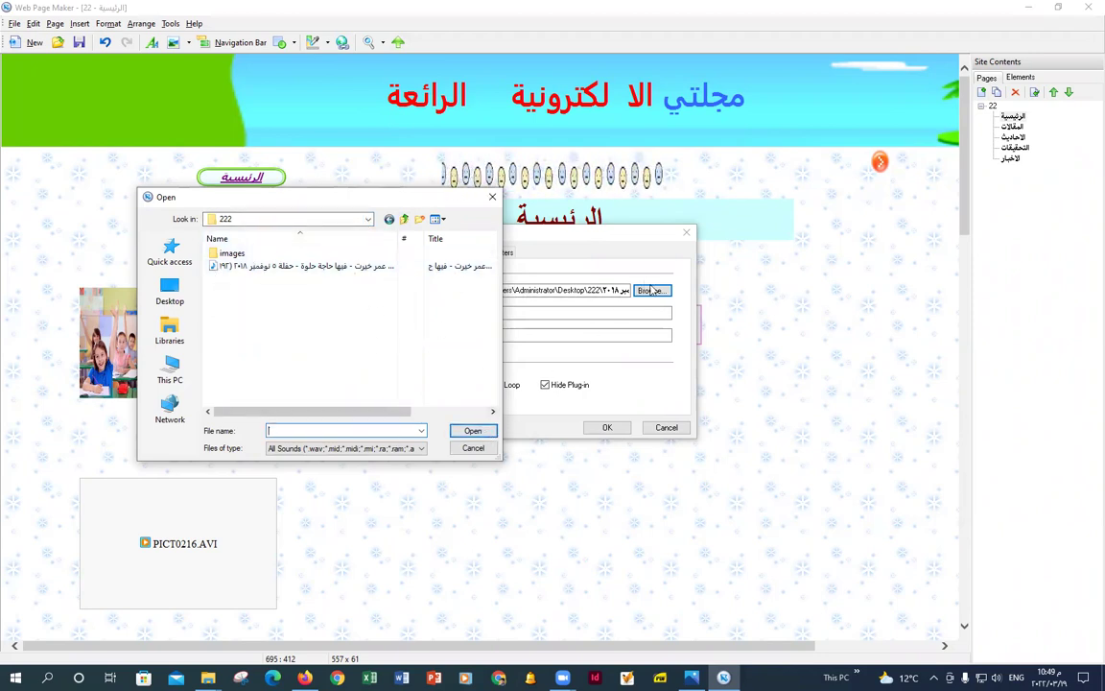
click(324, 268)
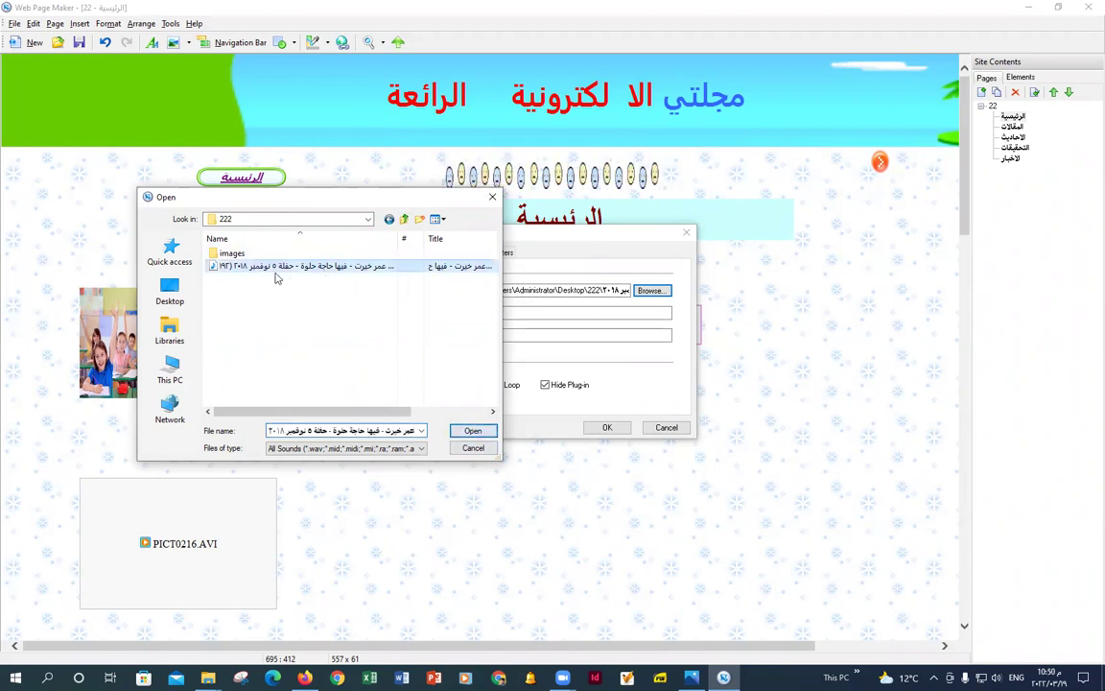
click(470, 431)
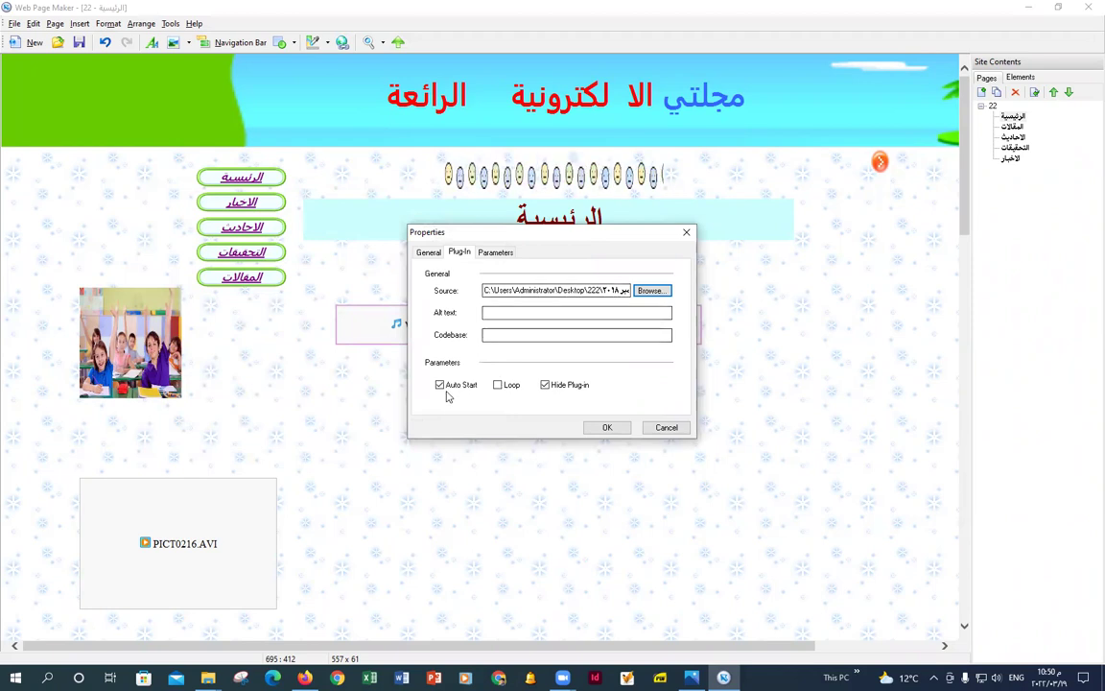
click(544, 385)
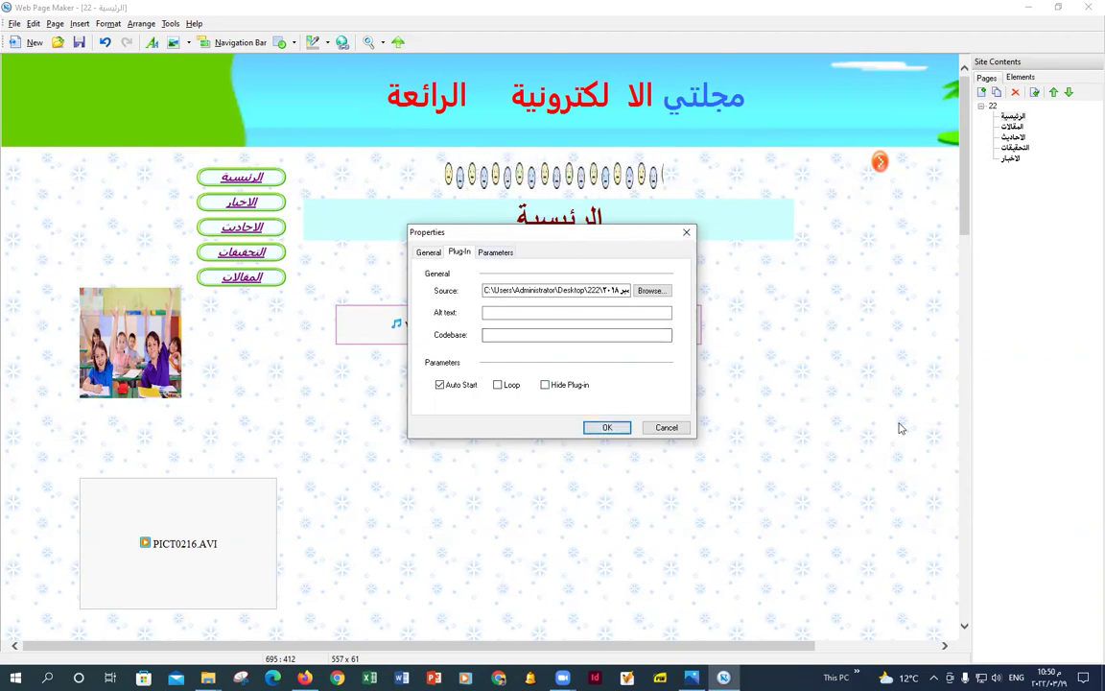
click(602, 428)
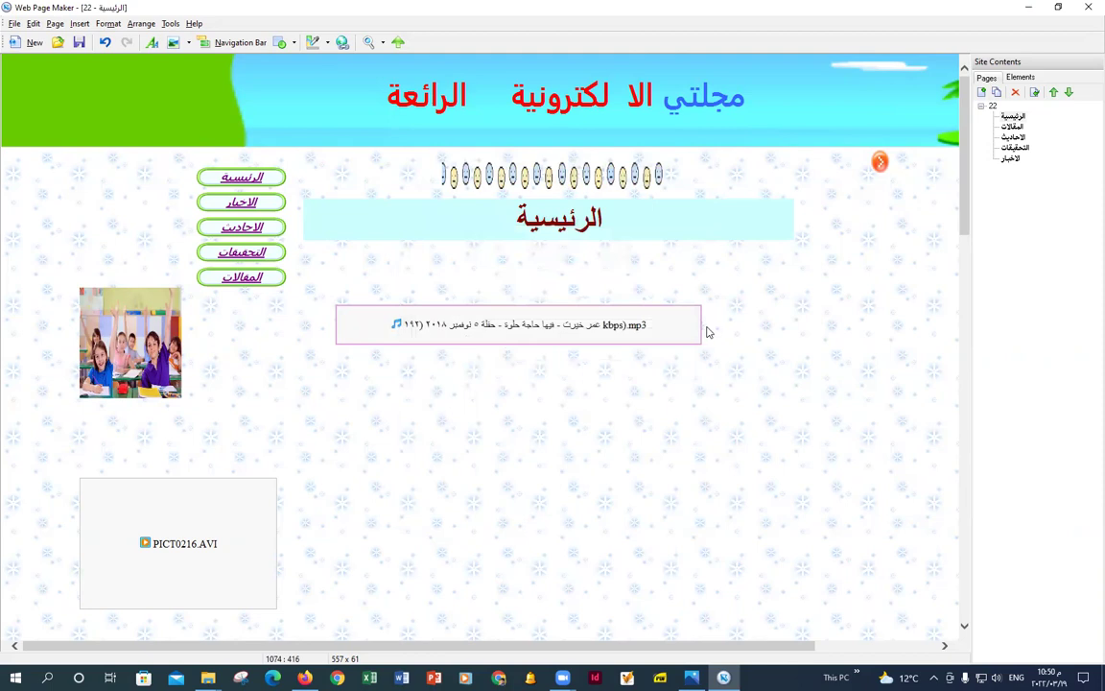
Widen the audio object to about 955 x 61 pixels and move it down to just above the PICT0216.AVI video.
drag(701, 326, 958, 326)
drag(834, 336, 680, 441)
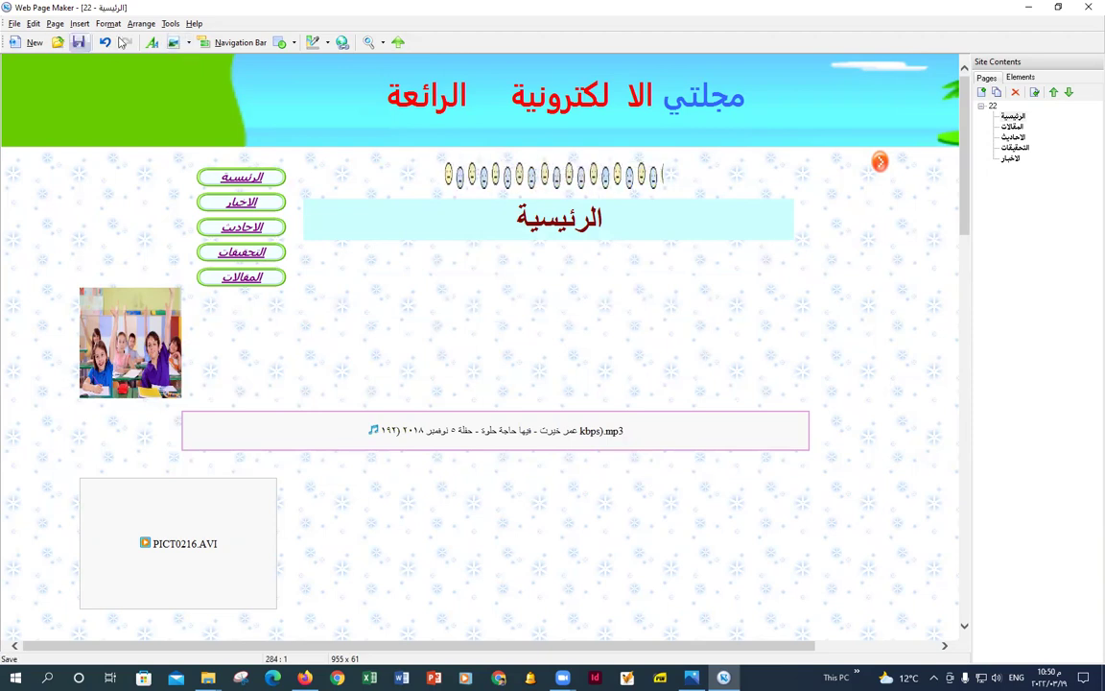
Preview the page in the browser, play the audio, reload the page to test automatic playback, and close the preview.
click(368, 44)
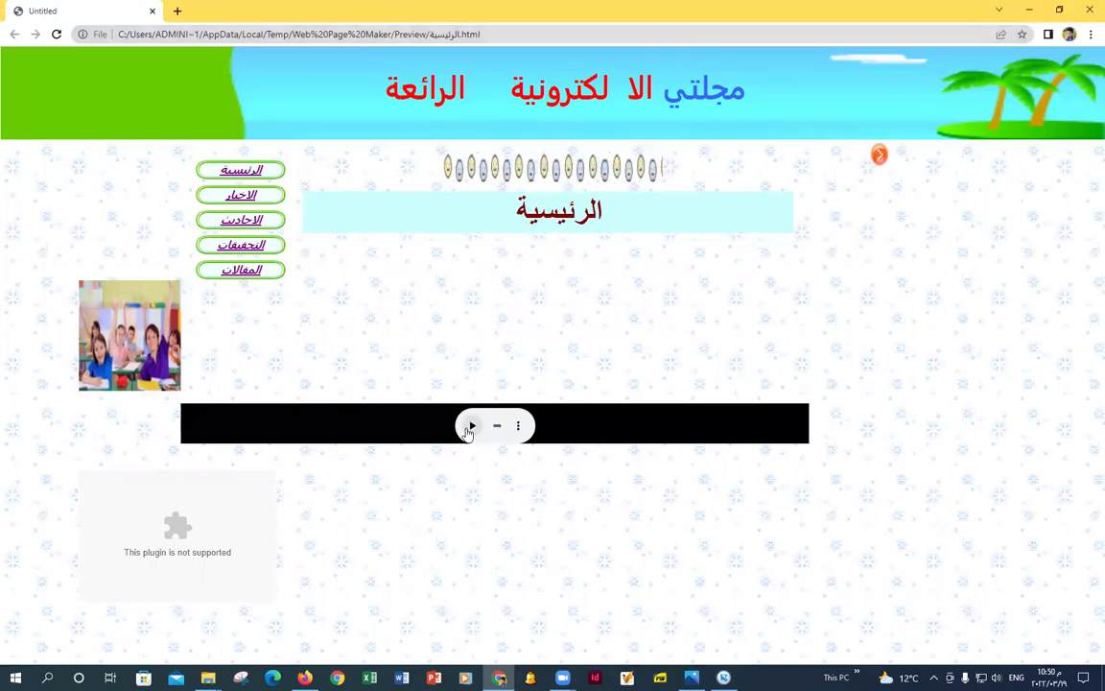
click(470, 426)
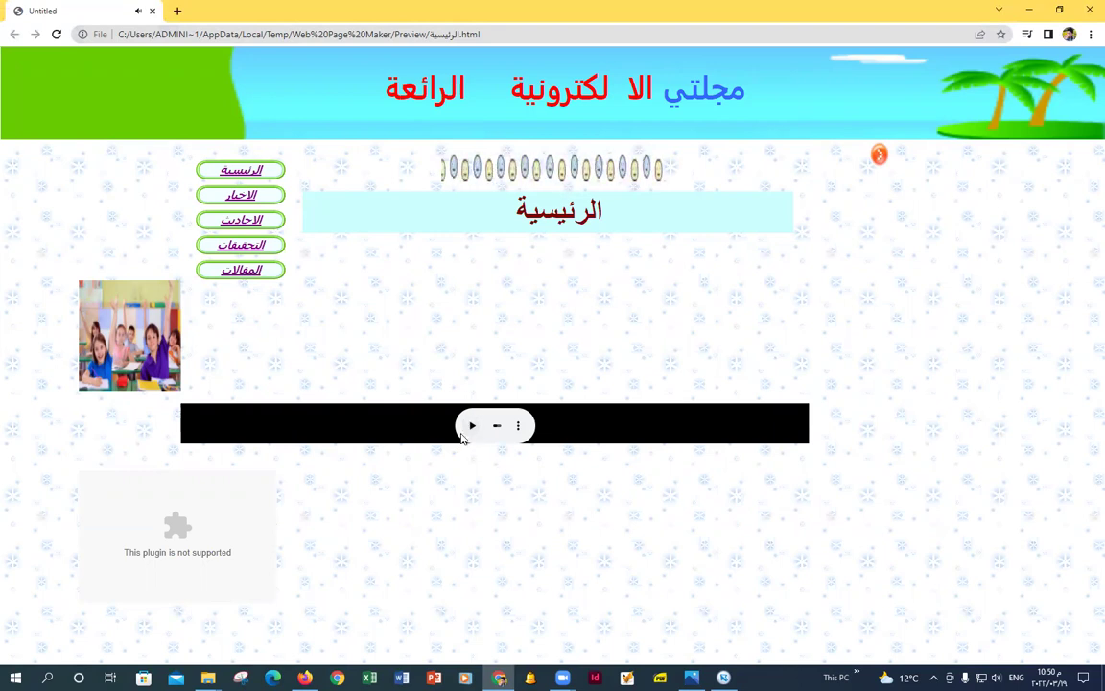
right_click(713, 360)
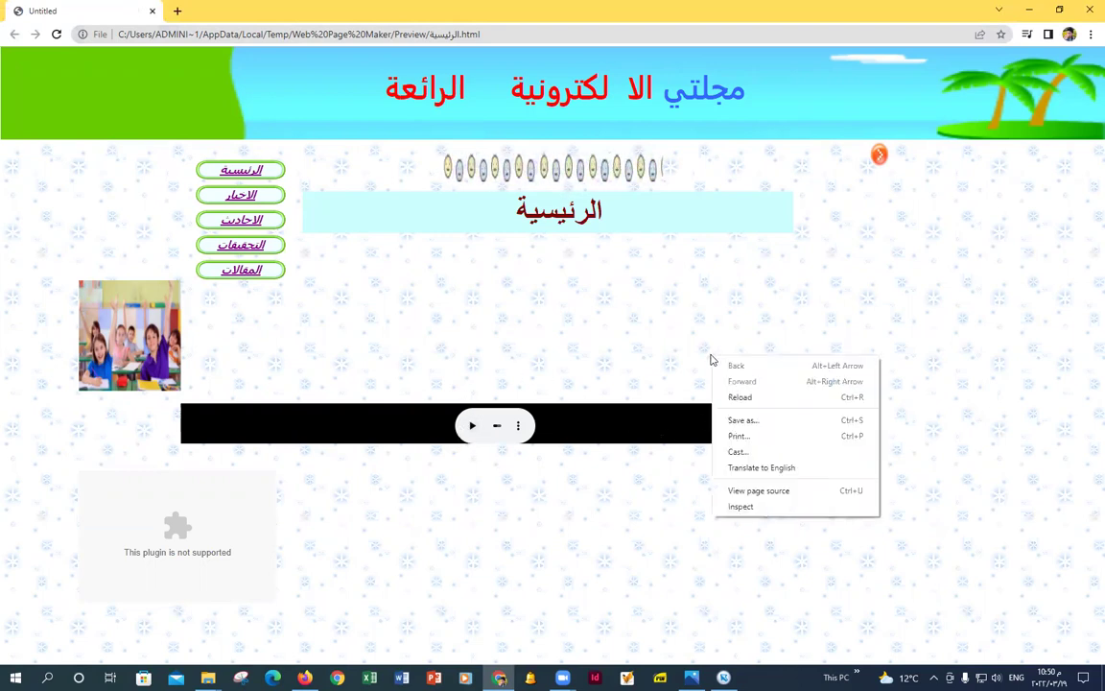
click(722, 397)
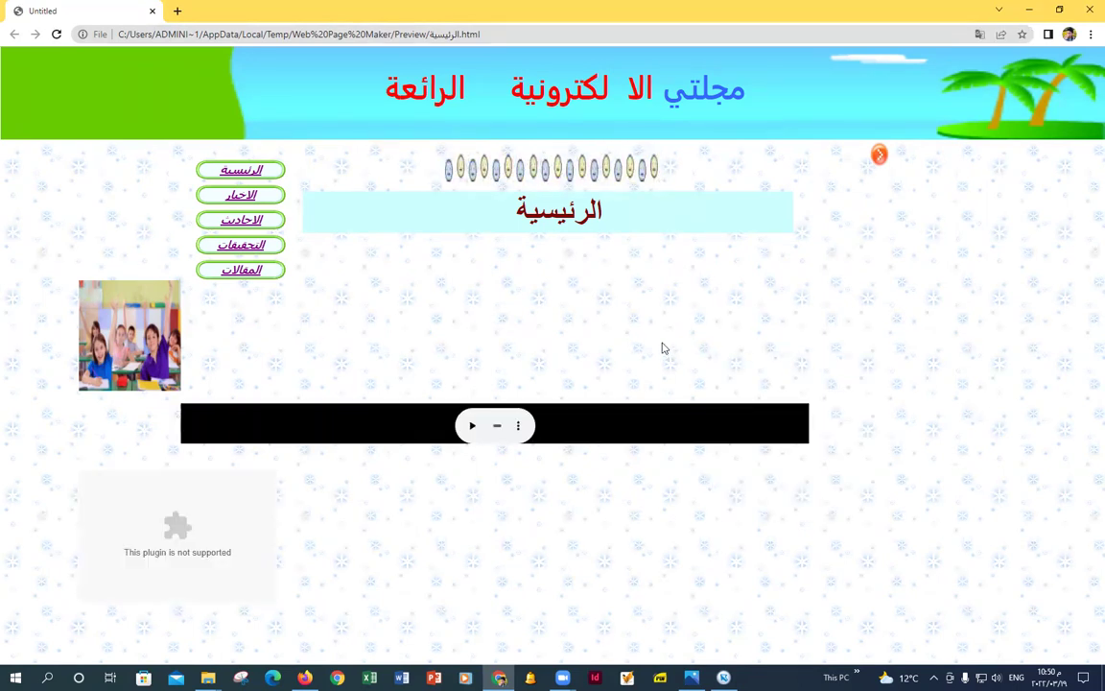
click(1089, 10)
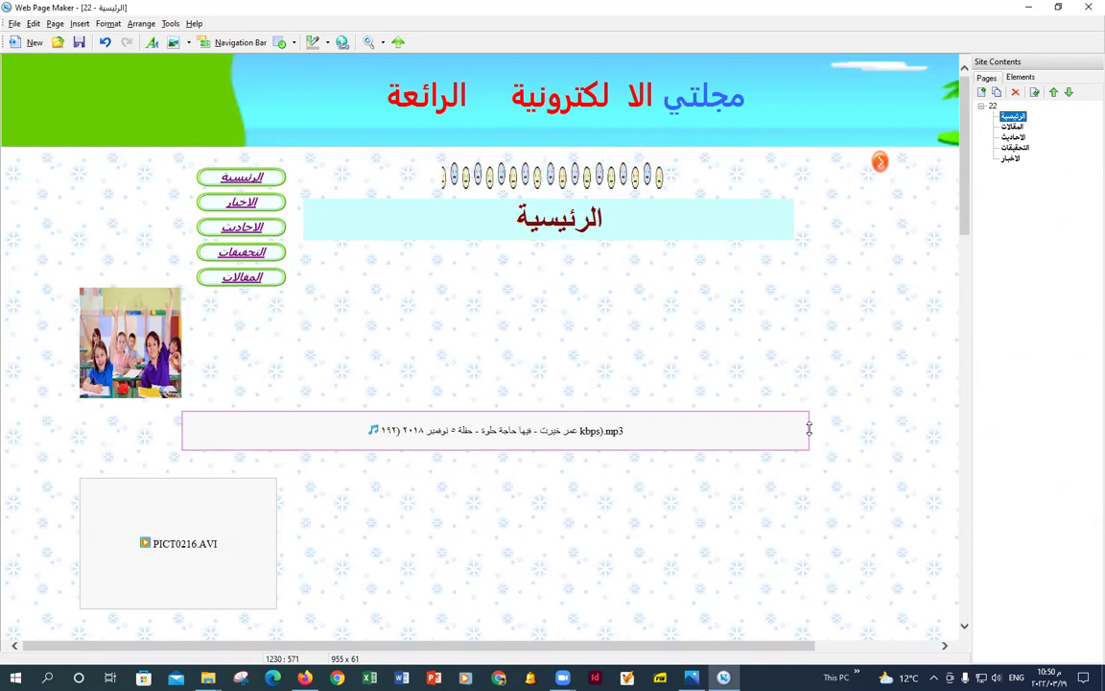
Narrow the audio object to about 724 x 61 pixels and move it beside the lower part of the PICT0216.AVI video.
drag(809, 429, 691, 425)
drag(809, 429, 658, 430)
drag(630, 431, 729, 579)
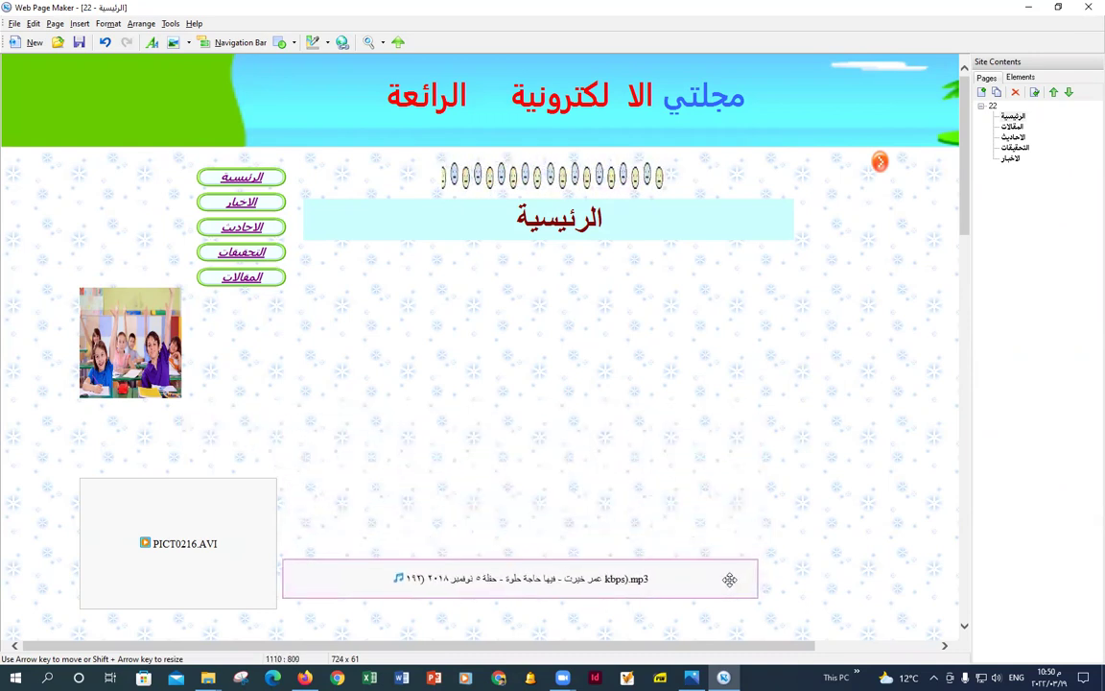
Turn on Hide Plug-in for the audio object and move it to just above the PICT0216.AVI video.
right_click(653, 584)
key(Escape)
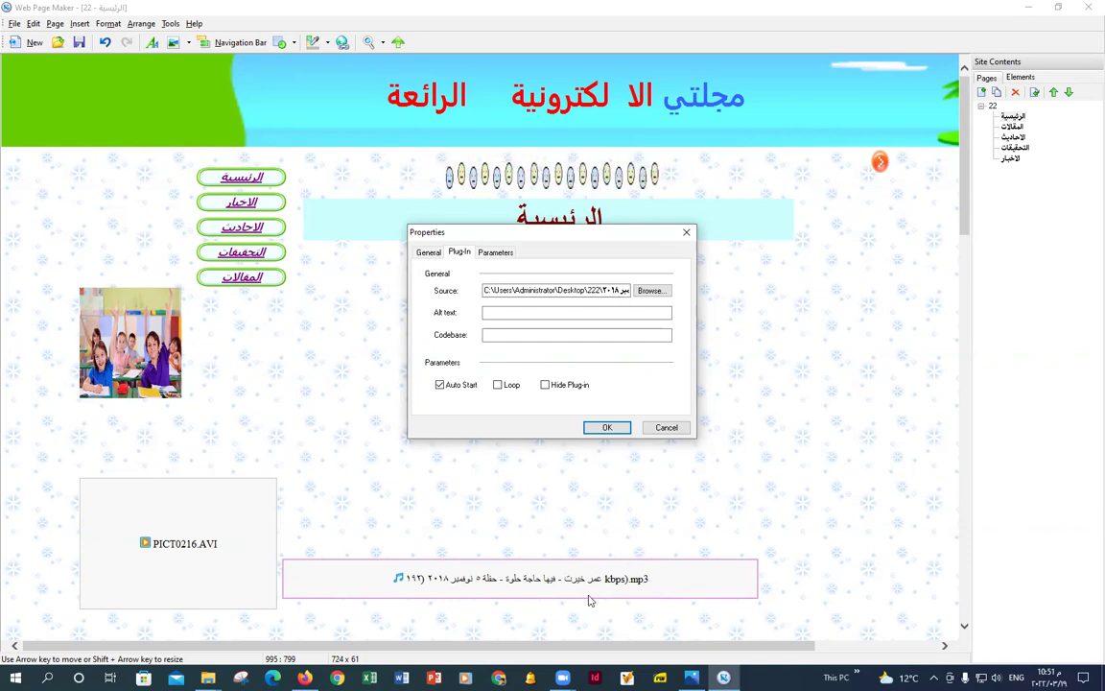
click(544, 384)
click(605, 427)
drag(673, 587, 453, 451)
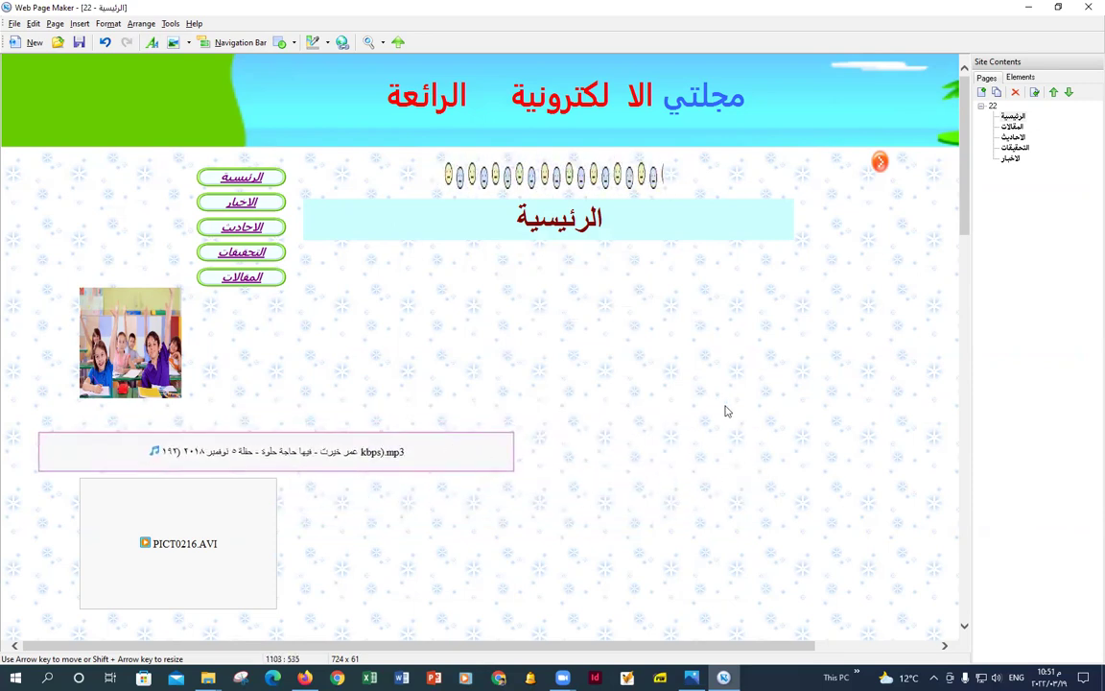